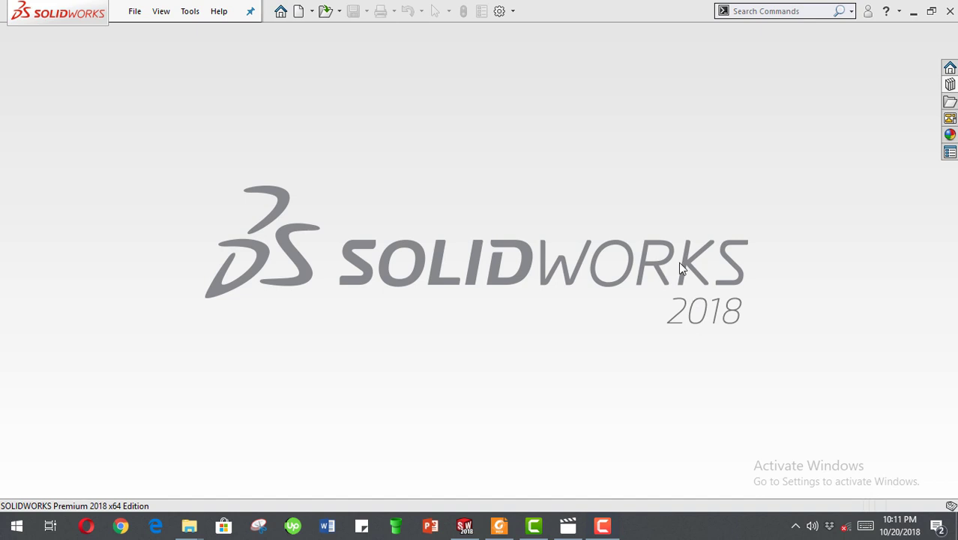
Create a new blank part document from the Welcome dialog.
click(281, 12)
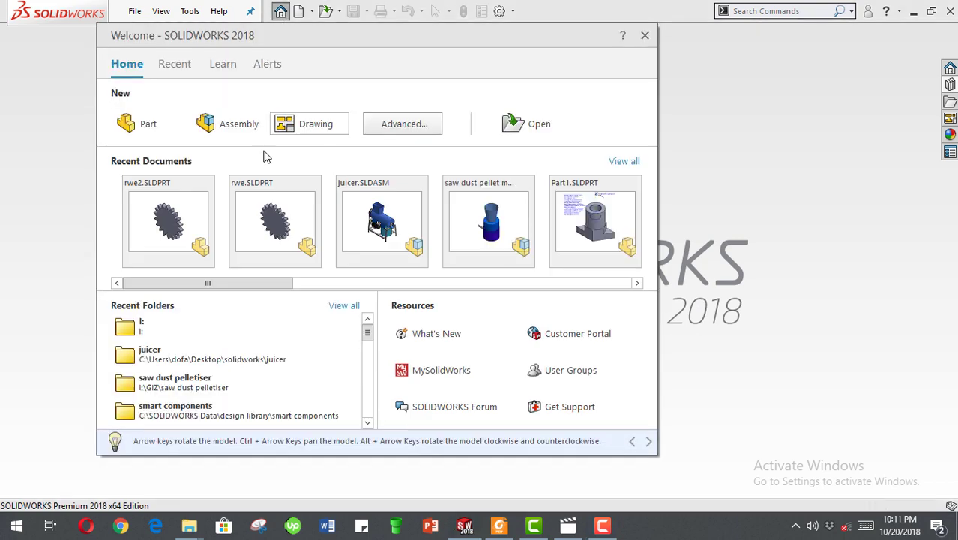
click(168, 133)
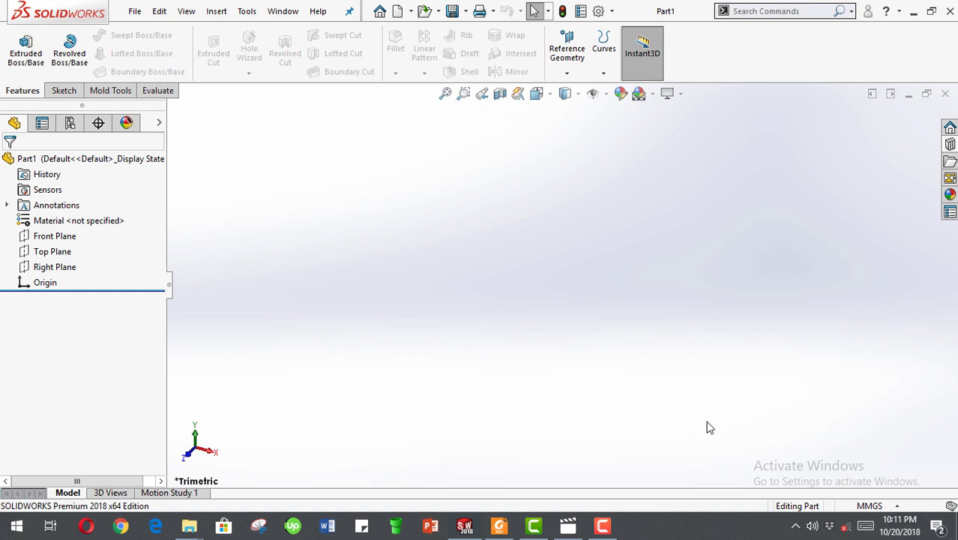
Sketch a 200 mm diameter circle centred on the origin on the Top Plane.
click(47, 255)
click(63, 237)
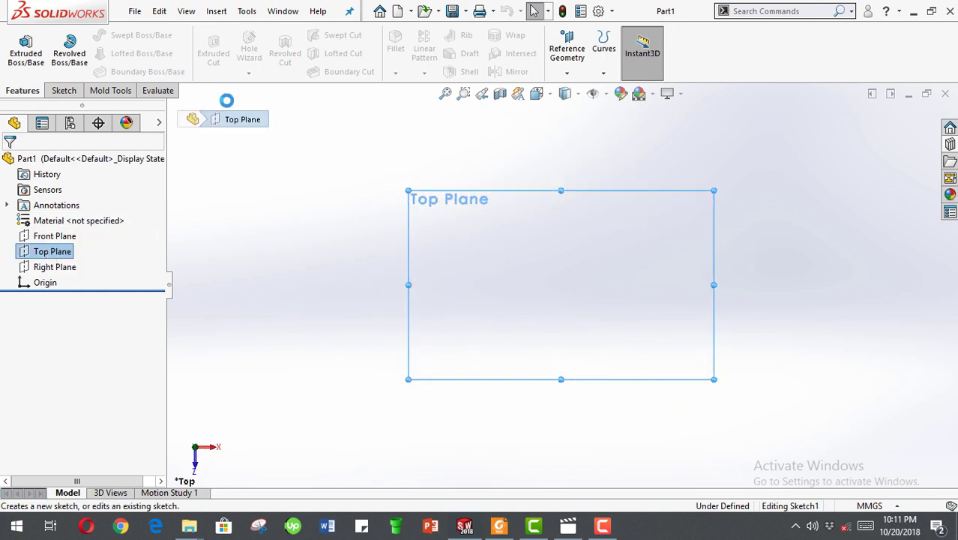
click(119, 35)
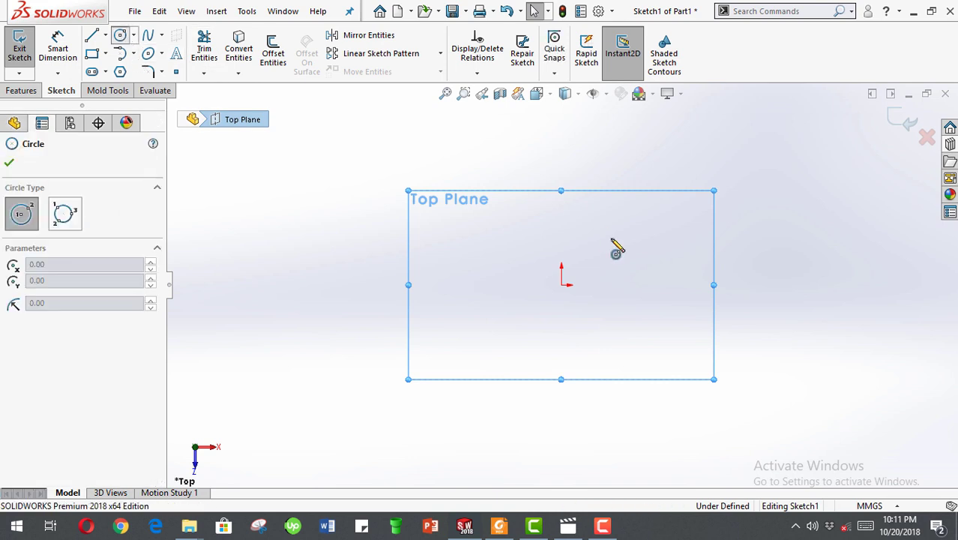
click(561, 284)
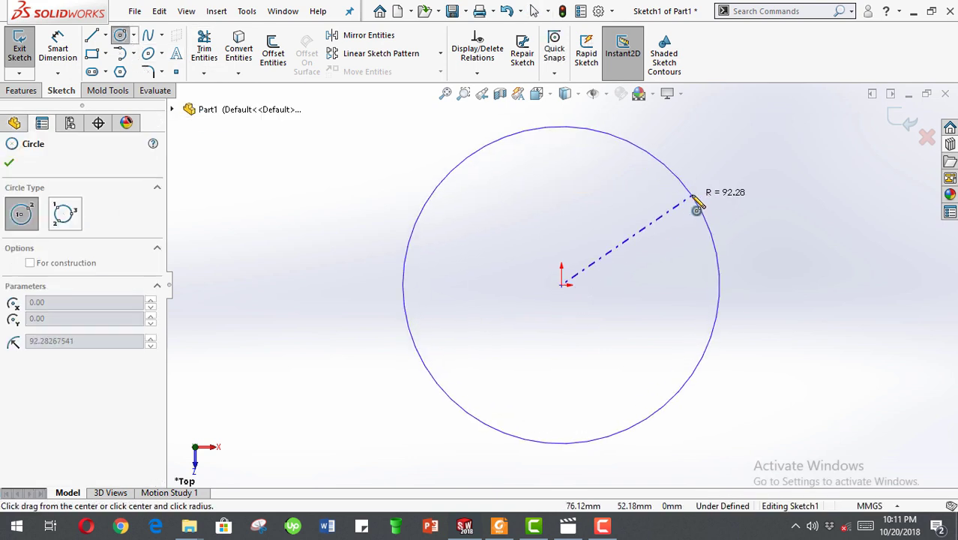
click(682, 188)
click(57, 49)
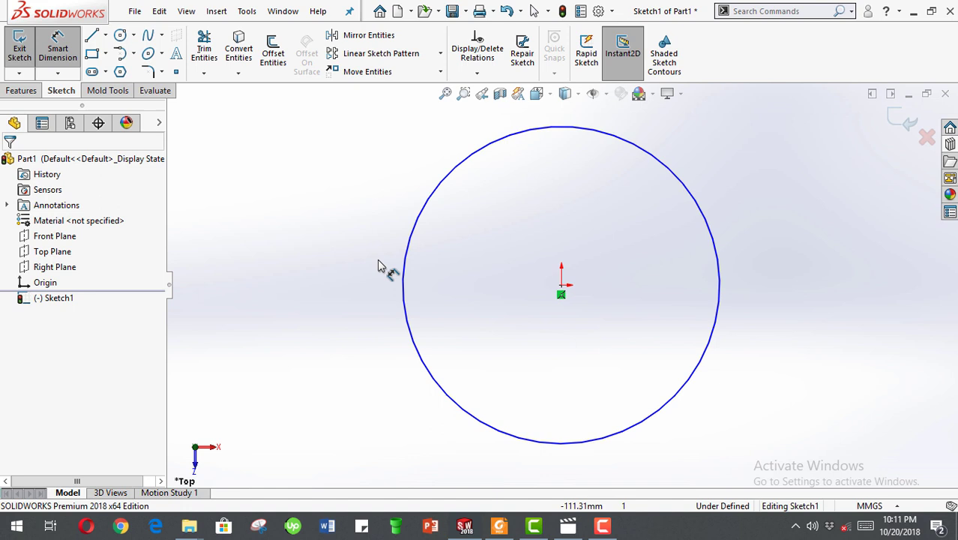
click(322, 262)
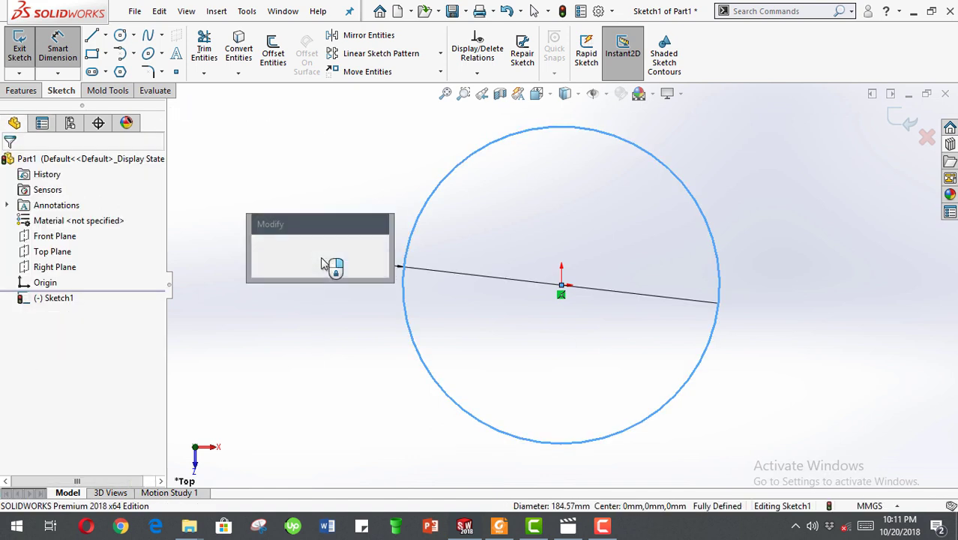
text(200)
key(Return)
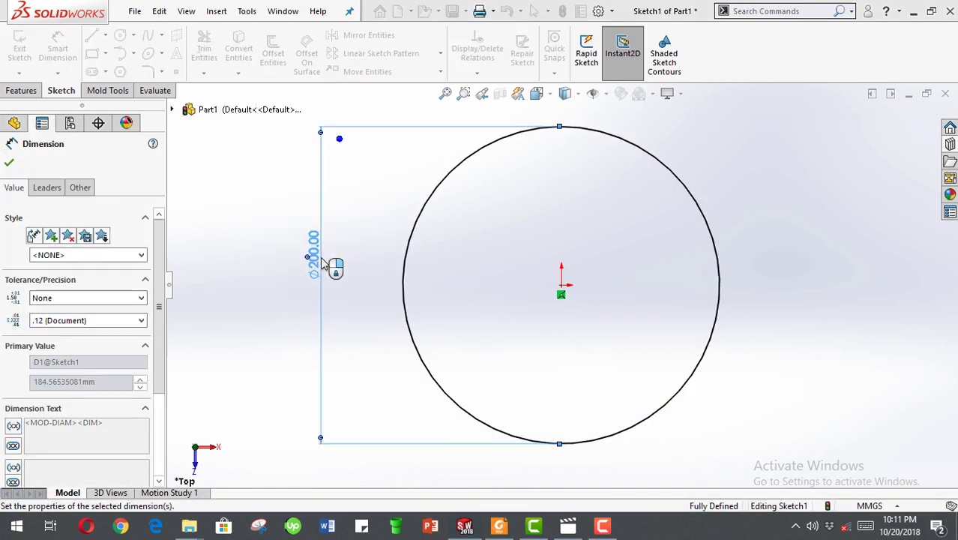
Extrude the circle blind 20 mm into a solid disc.
click(23, 90)
click(25, 48)
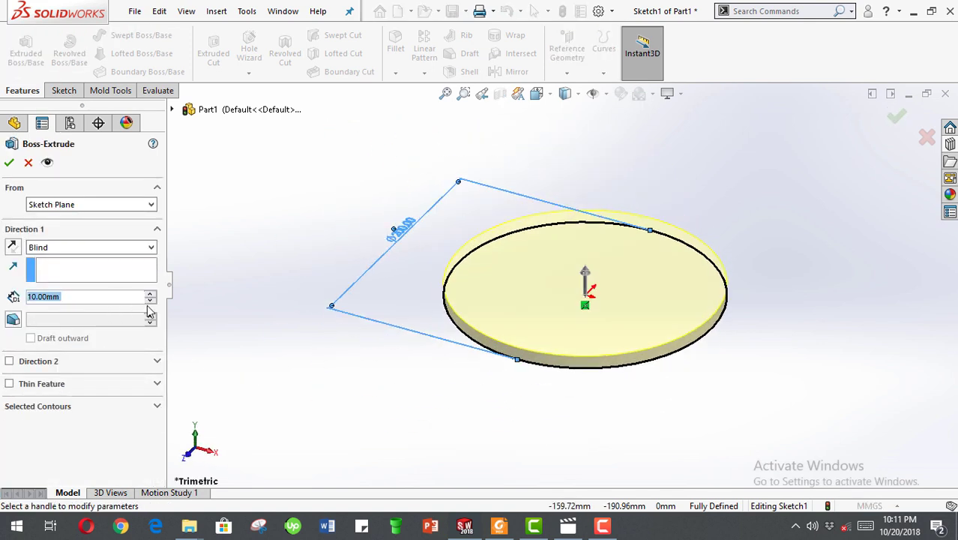
click(151, 294)
click(9, 162)
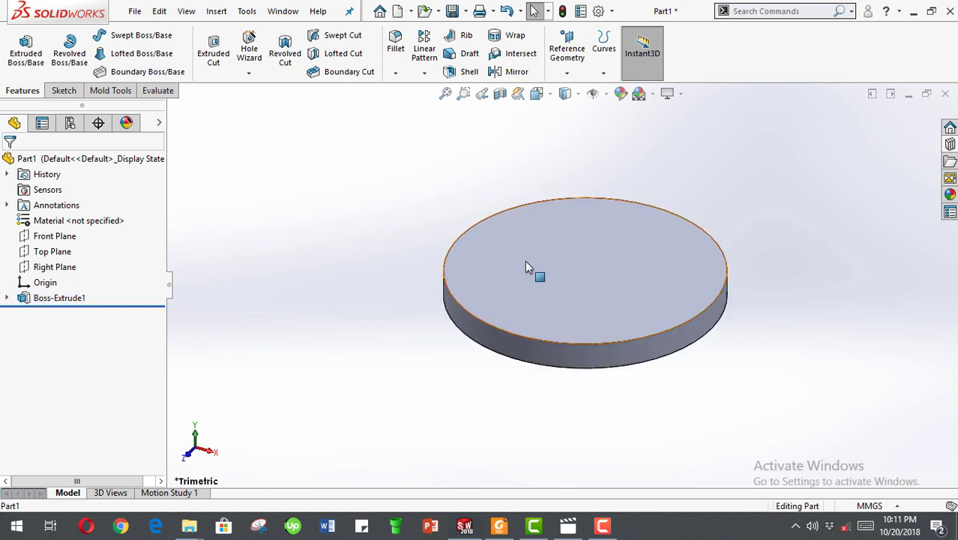
Start a sketch on the disc's top face and view it Normal To.
click(534, 262)
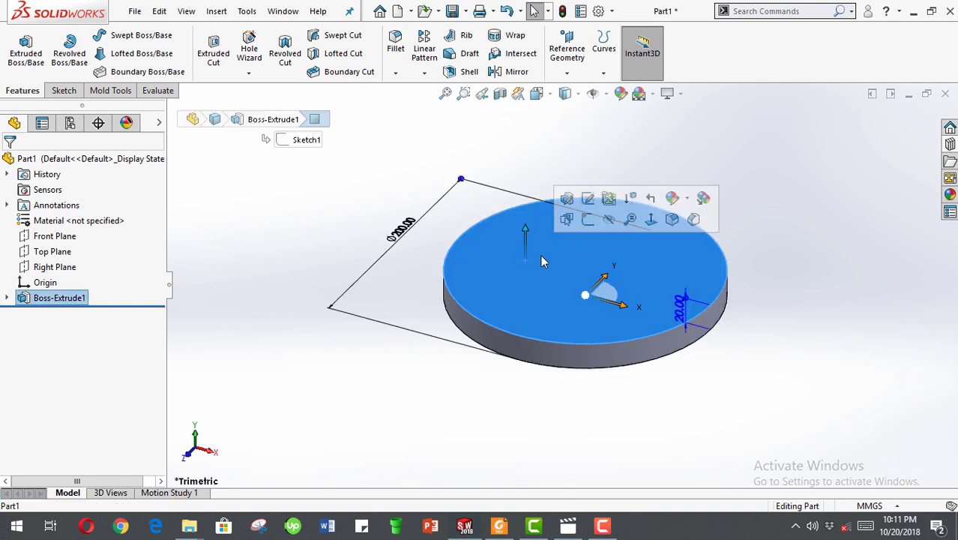
click(56, 92)
click(19, 43)
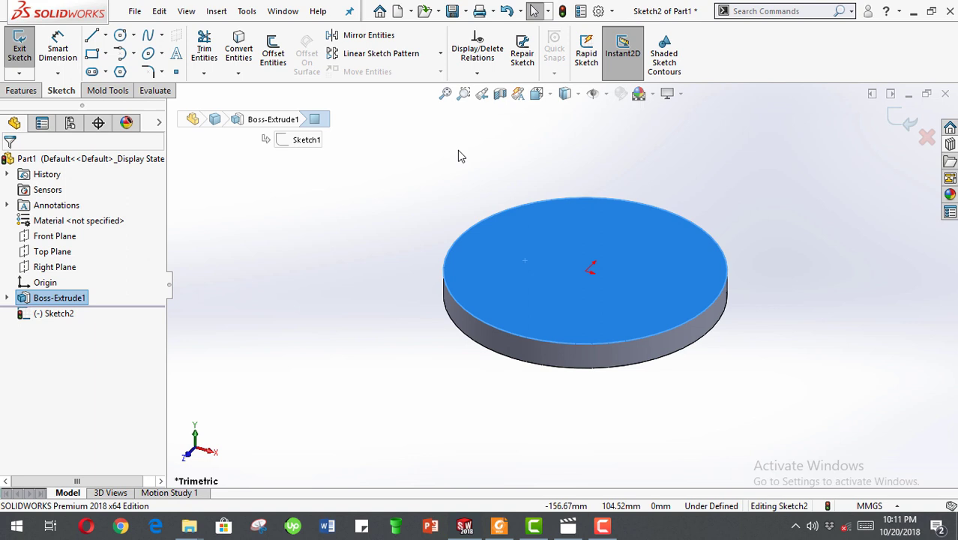
click(552, 94)
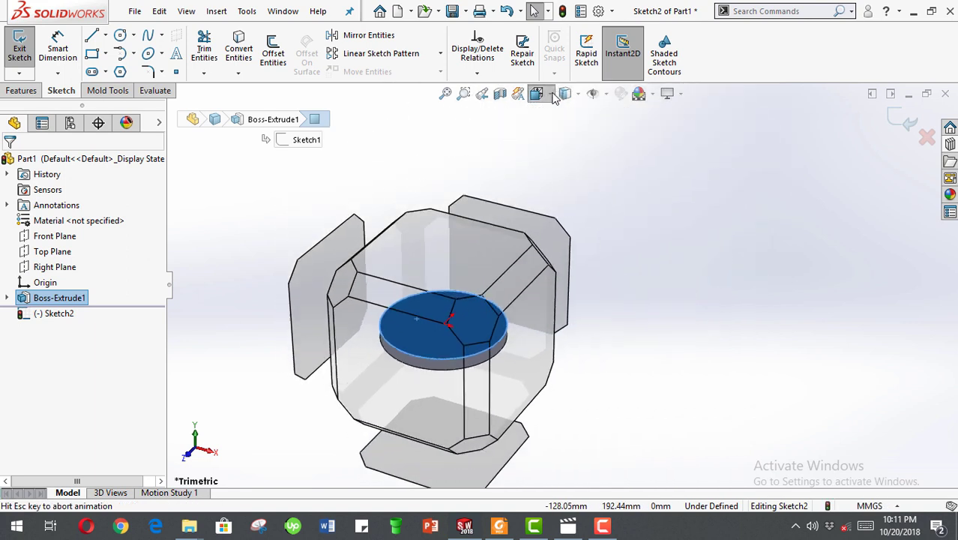
click(616, 173)
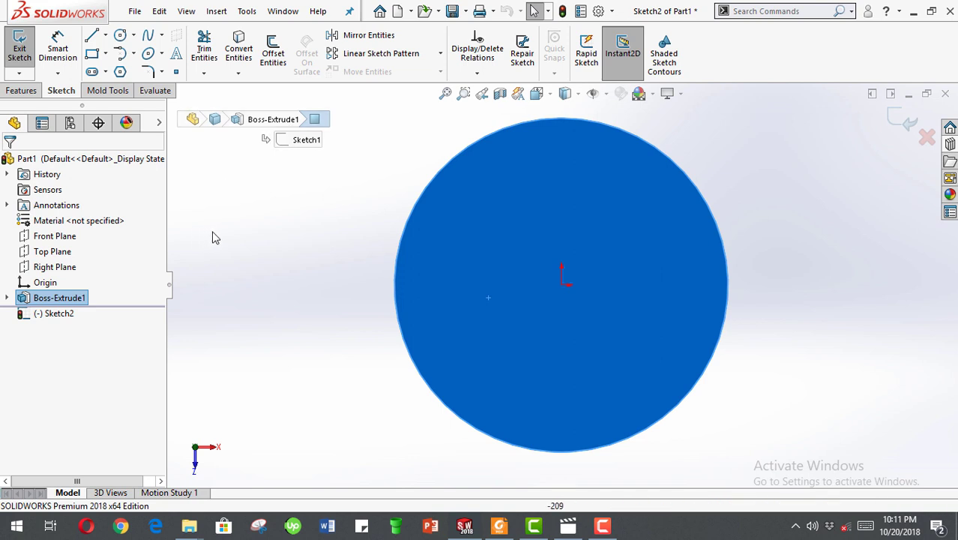
click(213, 235)
scroll(642, 135, down, 2)
Draw a vertical line from the origin to the rim and make it a construction line.
click(91, 36)
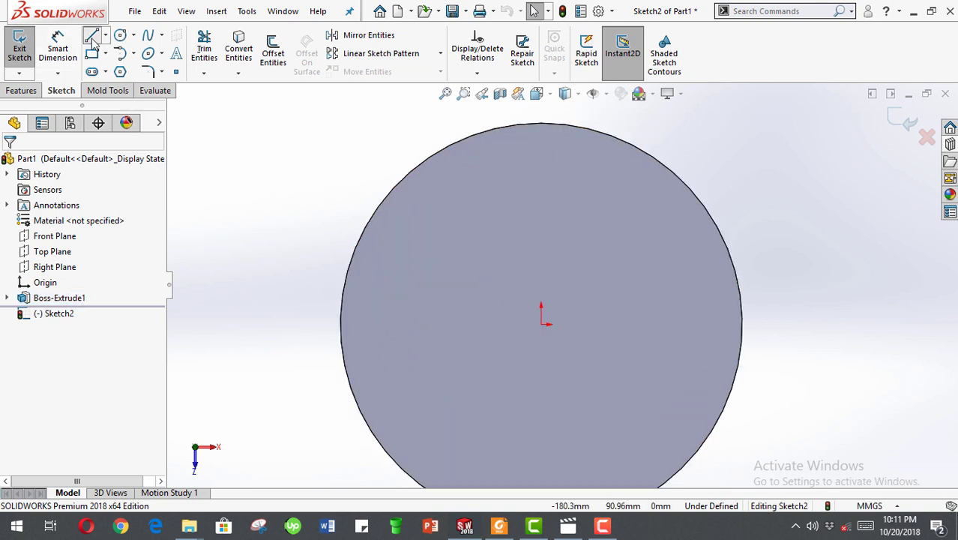
click(541, 323)
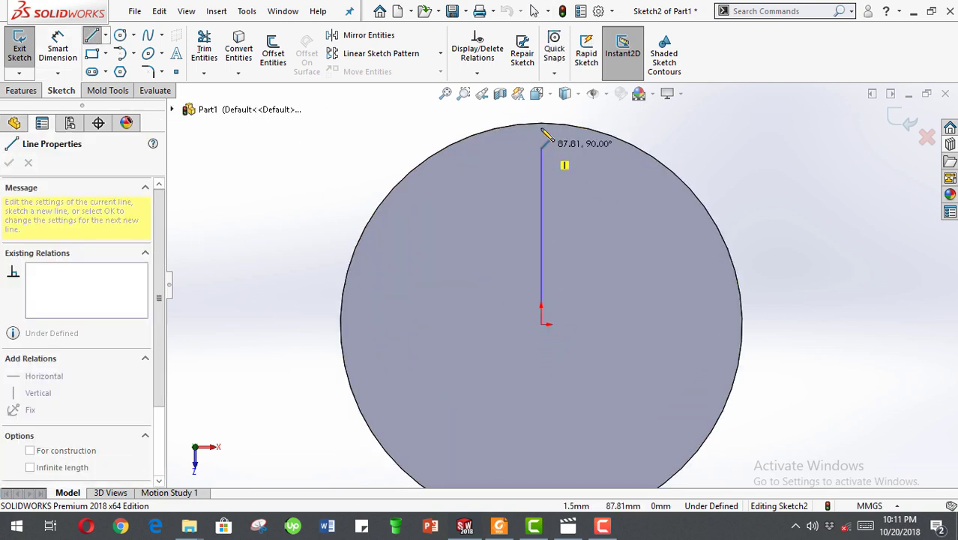
click(541, 122)
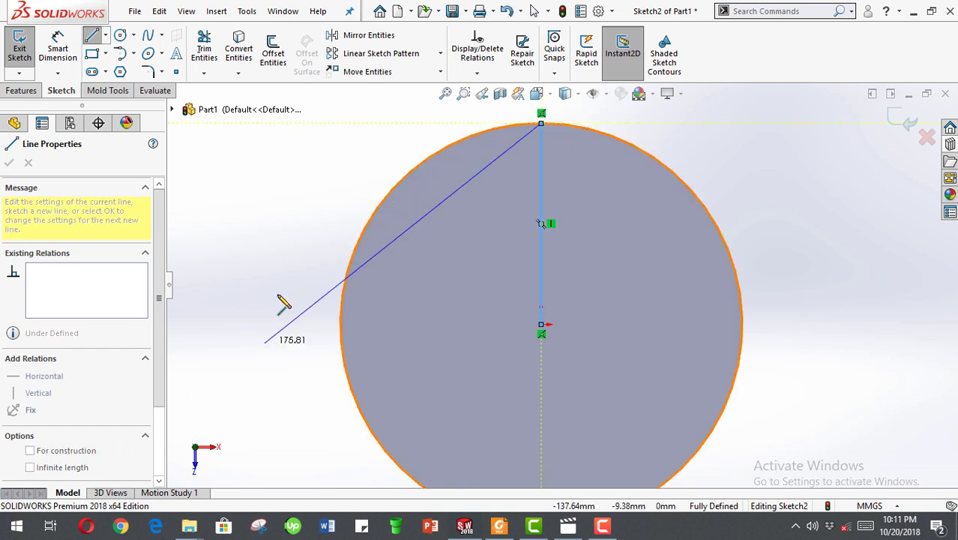
right_click(354, 183)
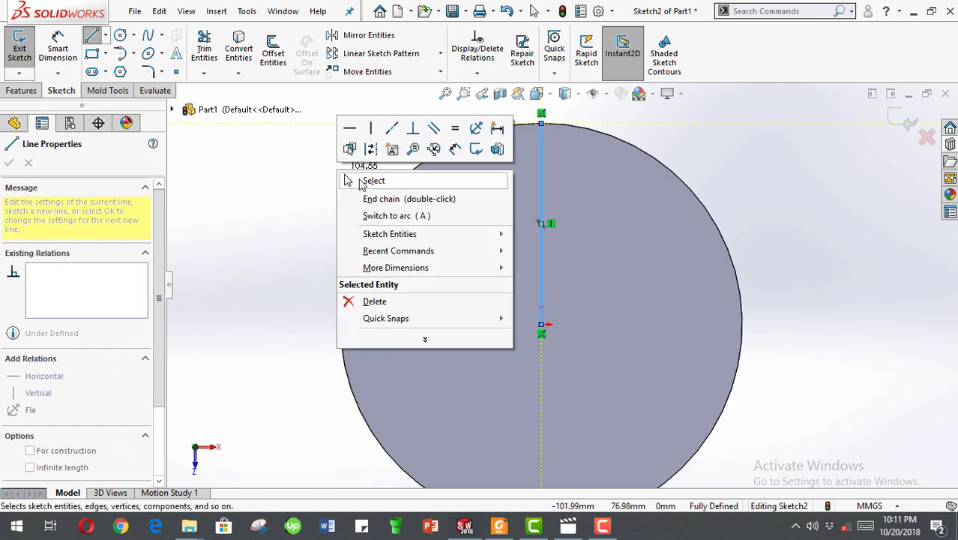
click(354, 181)
click(535, 210)
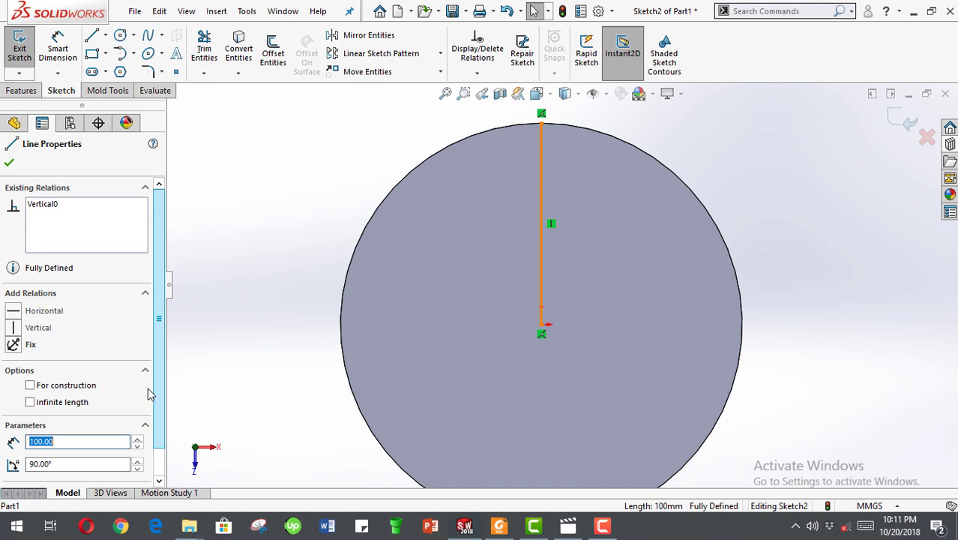
scroll(83, 338, down, 1)
click(63, 357)
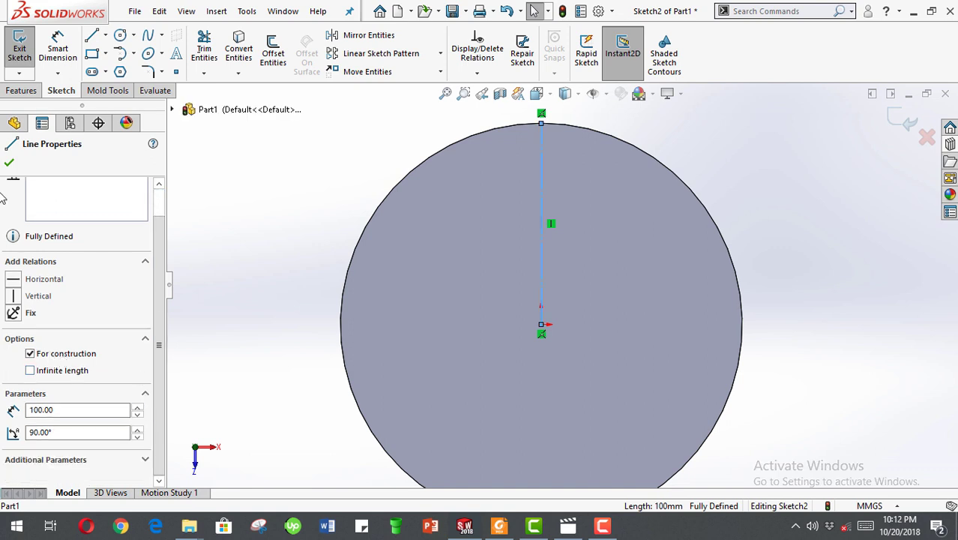
click(9, 166)
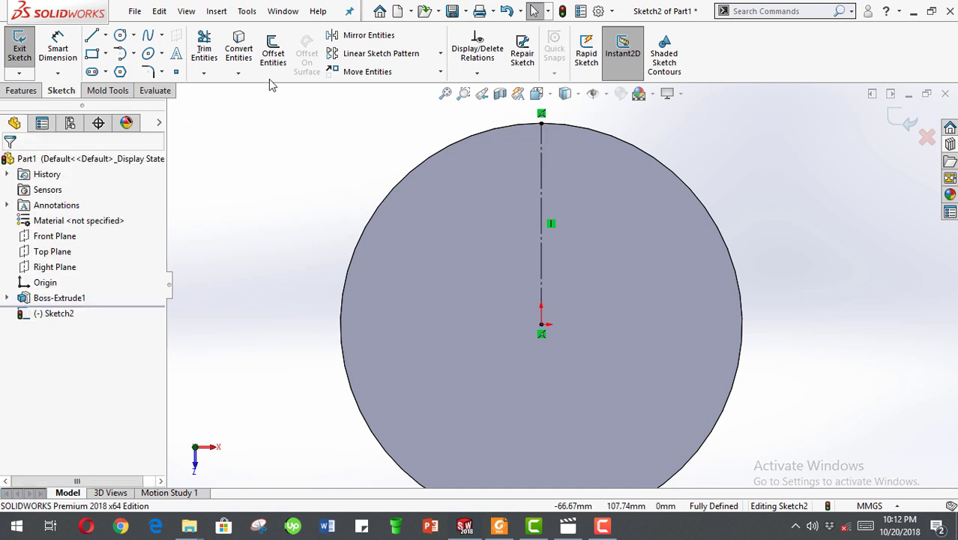
Draw a short horizontal line beside the centreline, then an angled line up toward the rim.
key(l)
scroll(607, 109, down, 2)
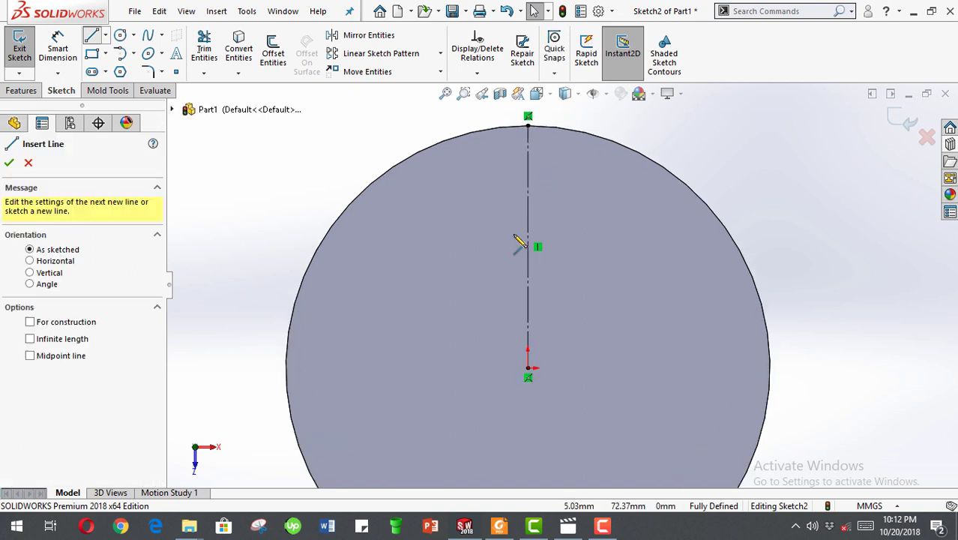
click(517, 198)
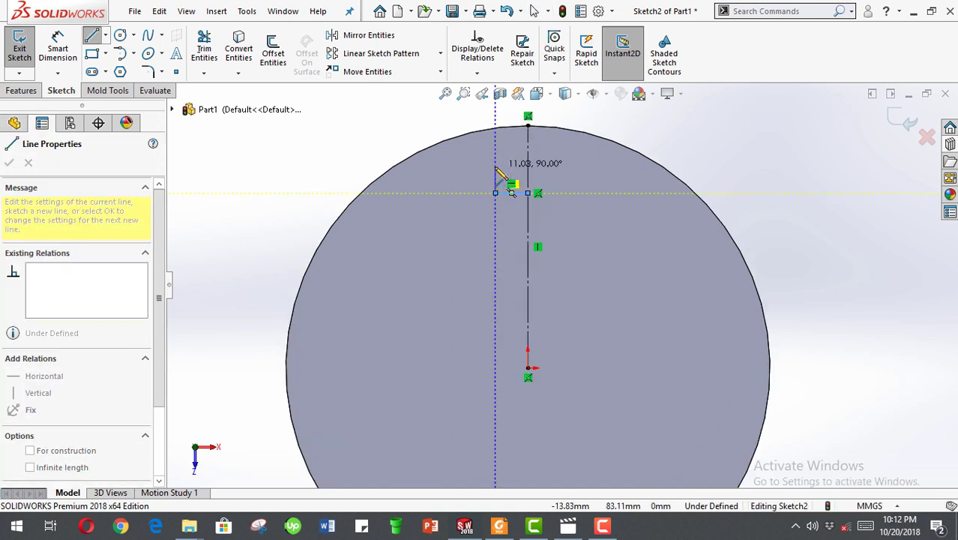
mouse_move(511, 193)
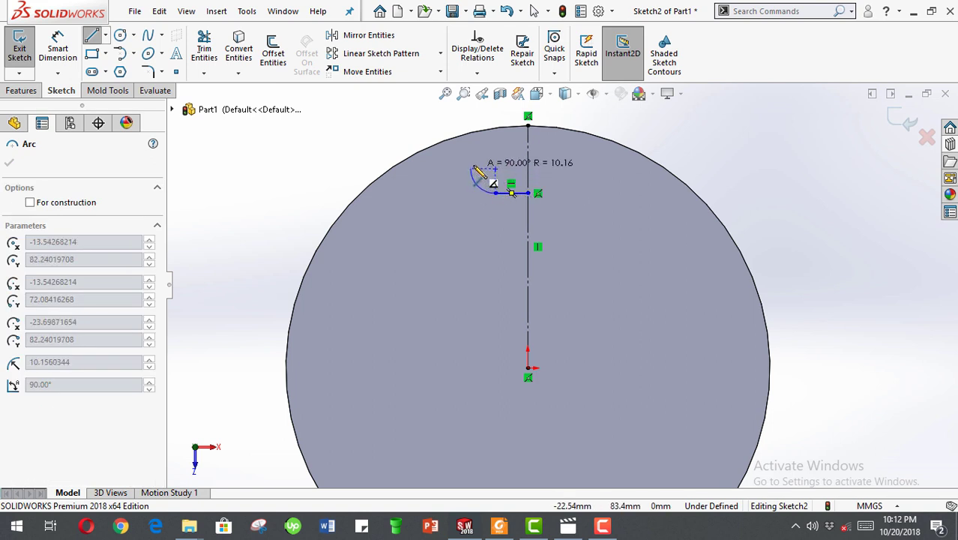
click(92, 36)
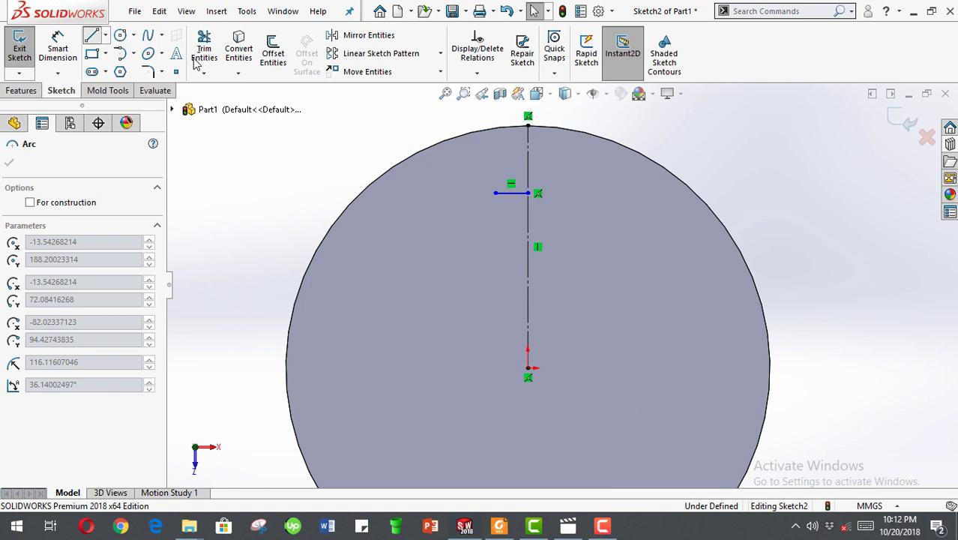
click(494, 192)
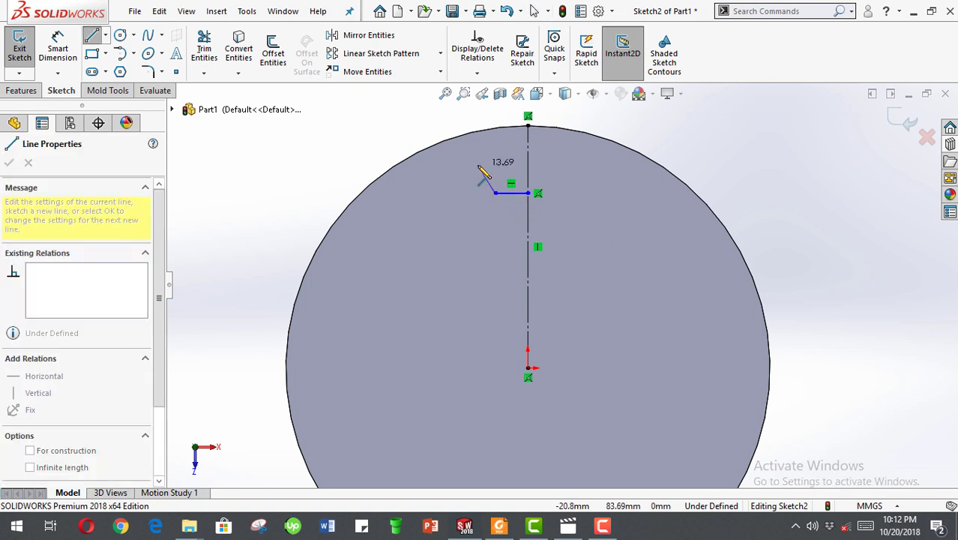
click(477, 164)
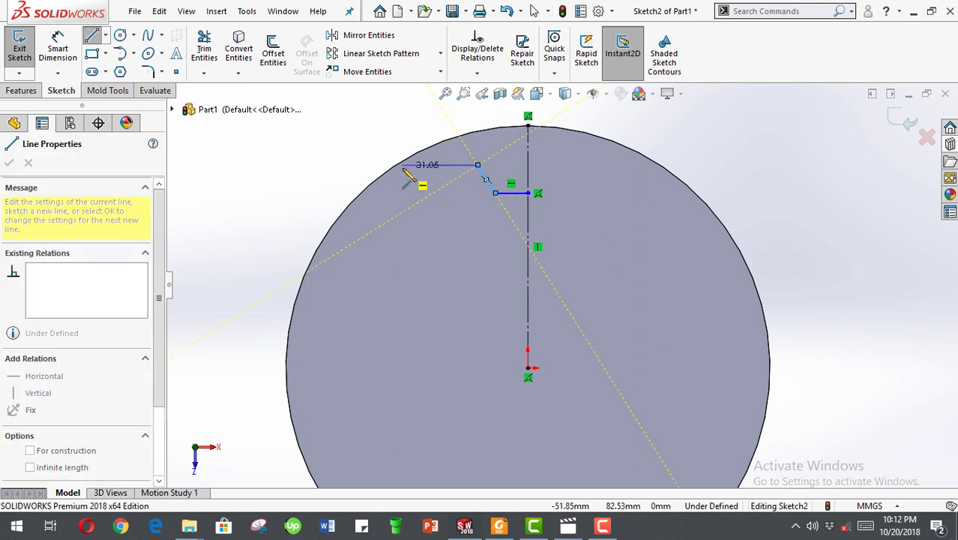
right_click(338, 146)
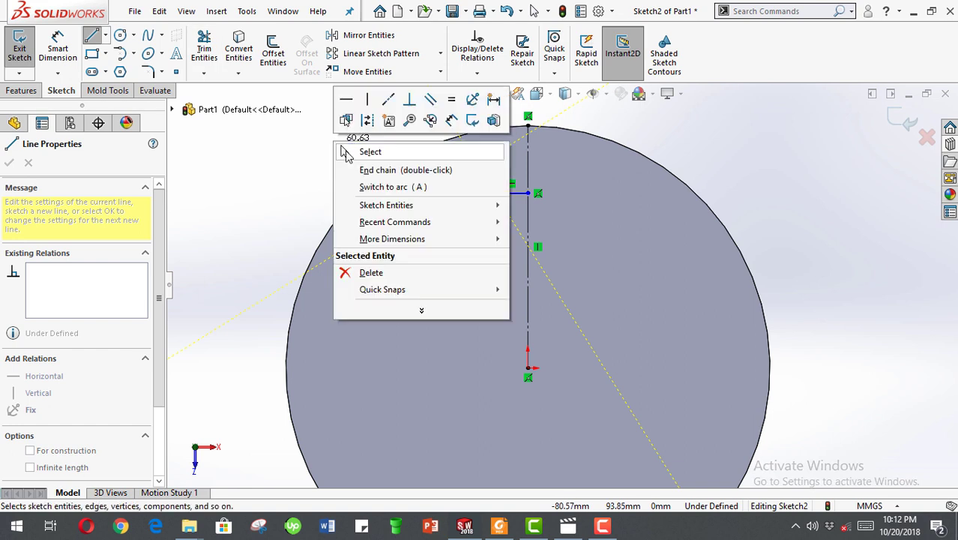
click(375, 166)
Draw a 3 Point Arc from the disc's edge to the slanted line's top end.
click(120, 55)
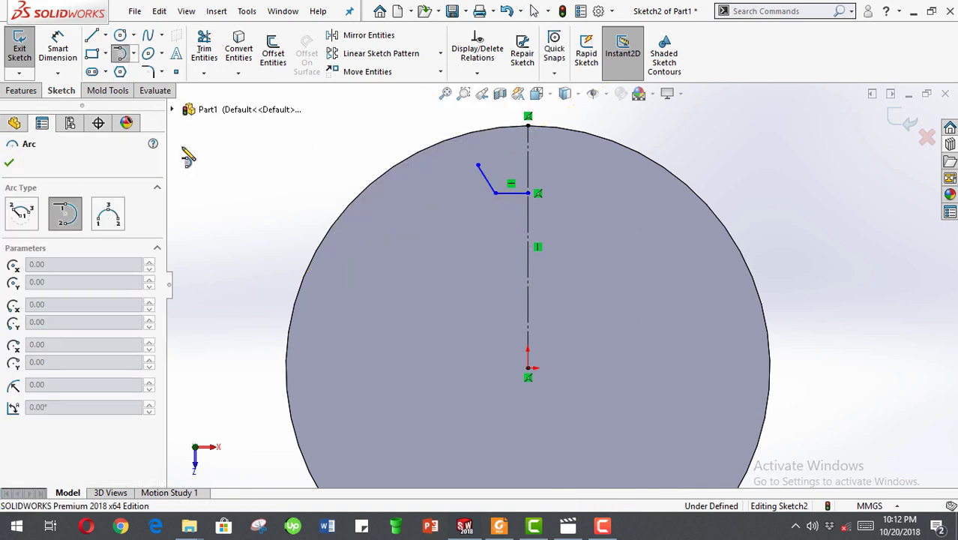
click(133, 53)
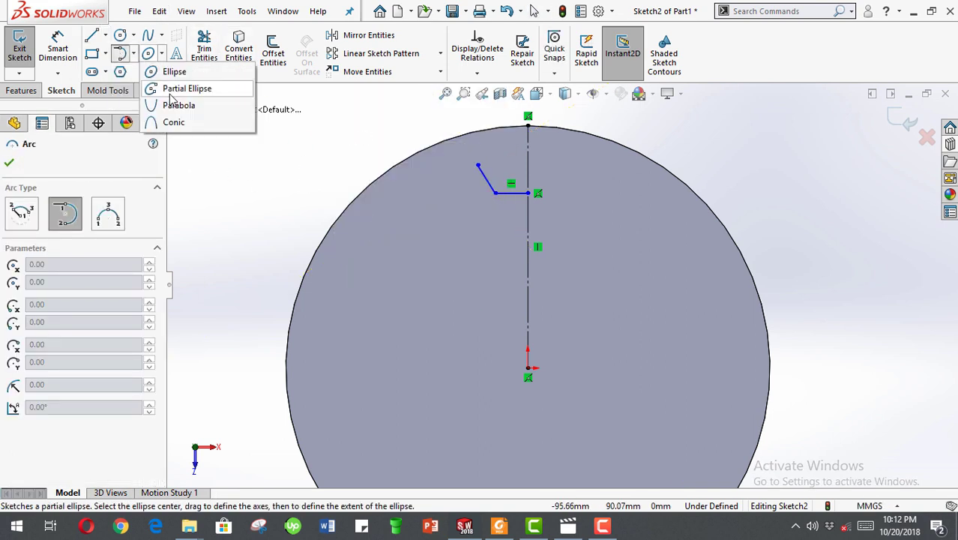
click(142, 105)
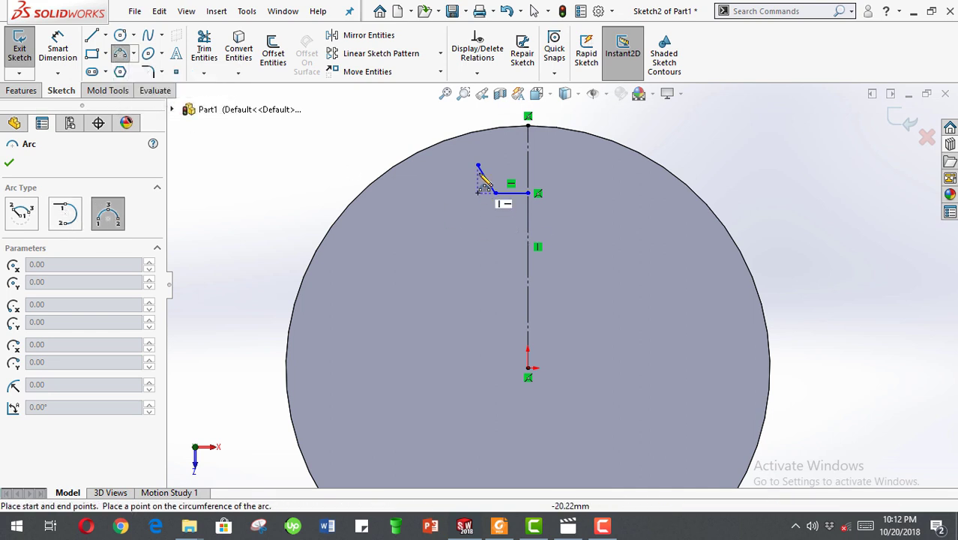
click(448, 141)
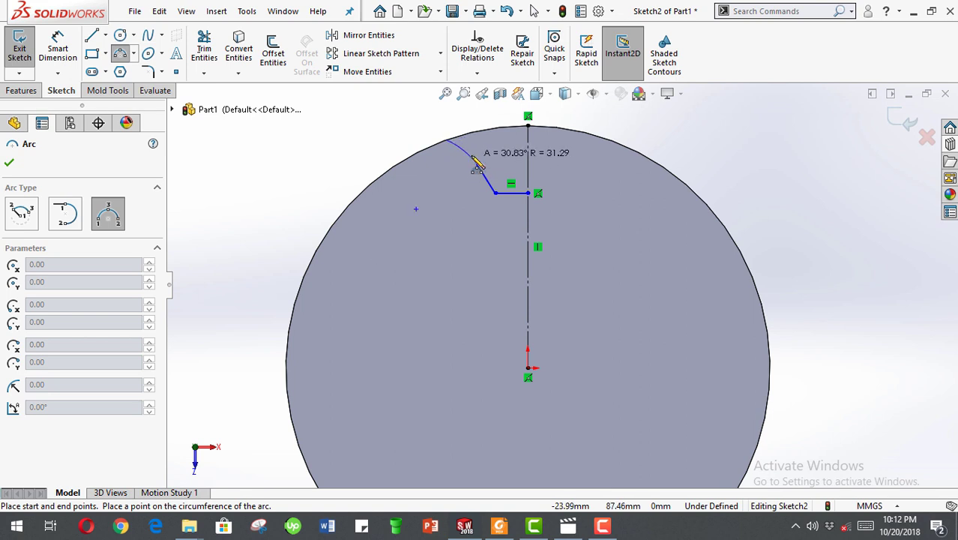
click(474, 164)
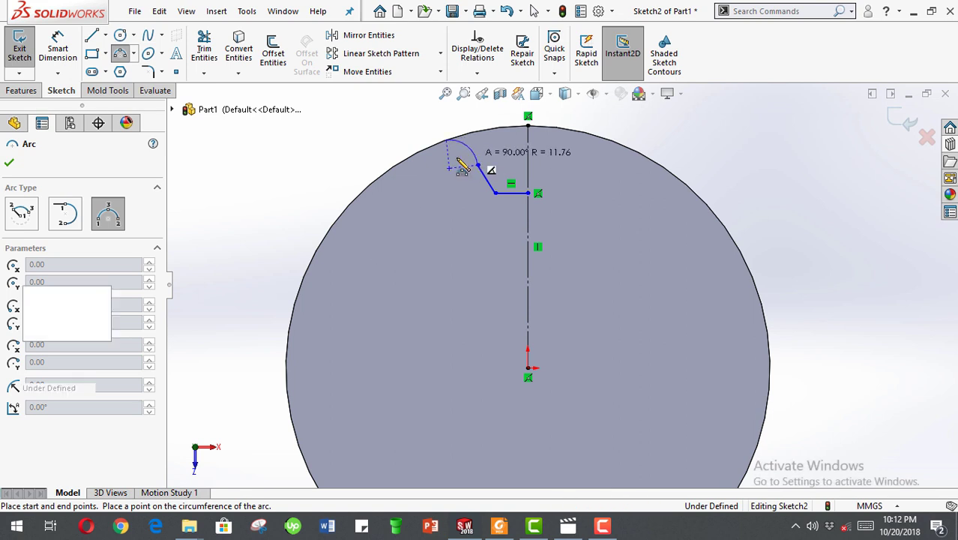
right_click(367, 136)
click(393, 143)
scroll(517, 210, down, 2)
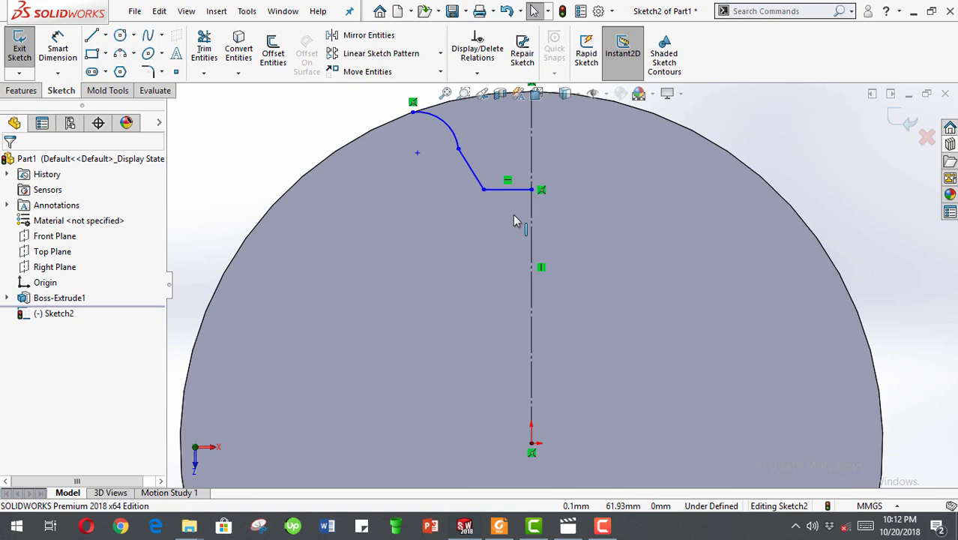
Make the arc tangent to the slanted line.
click(458, 148)
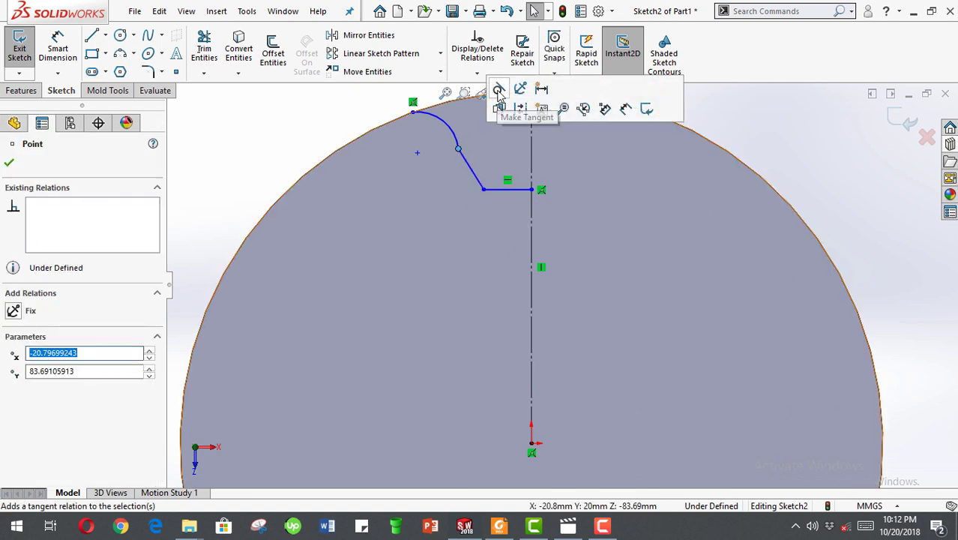
click(517, 210)
click(321, 145)
scroll(537, 181, up, 3)
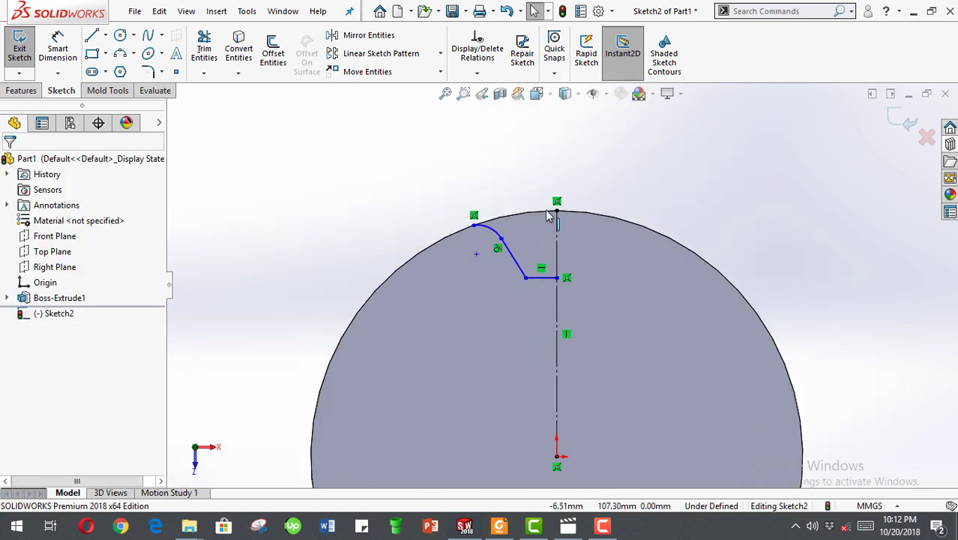
Dimension the short horizontal line to 3 mm.
click(57, 50)
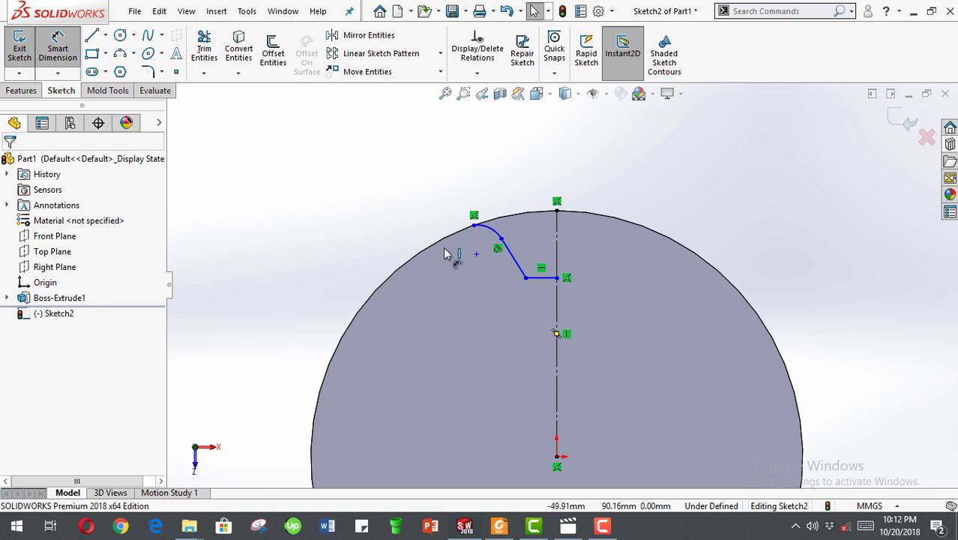
click(537, 278)
click(535, 292)
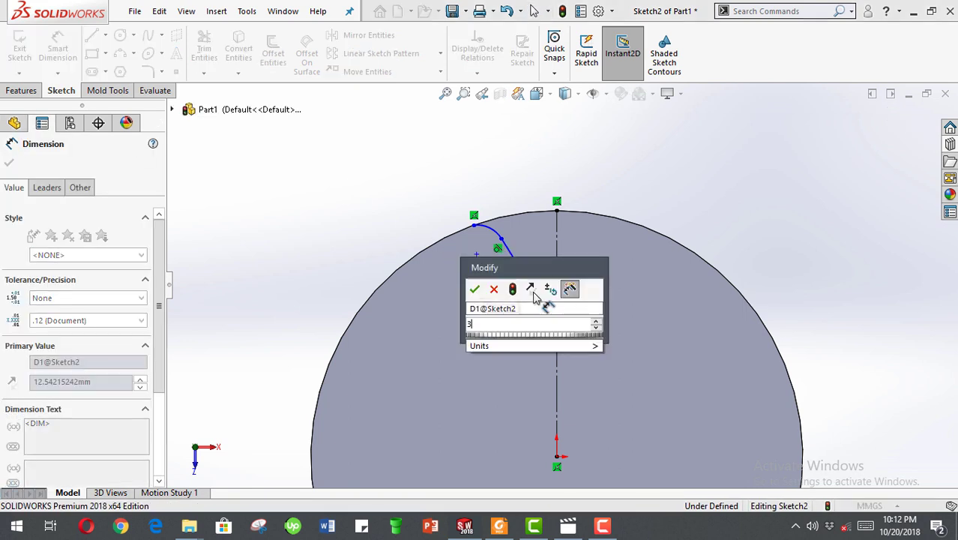
text(3)
key(Return)
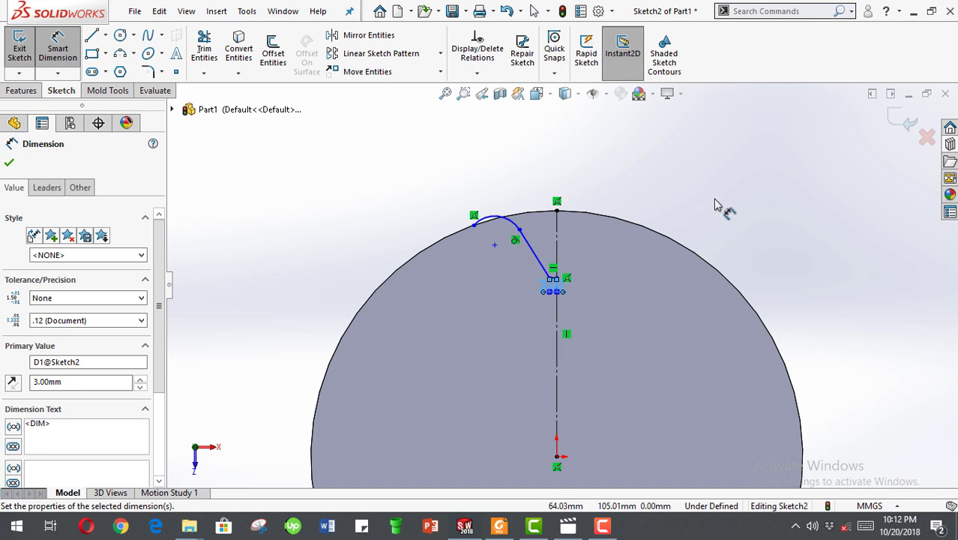
key(Escape)
scroll(573, 267, down, 3)
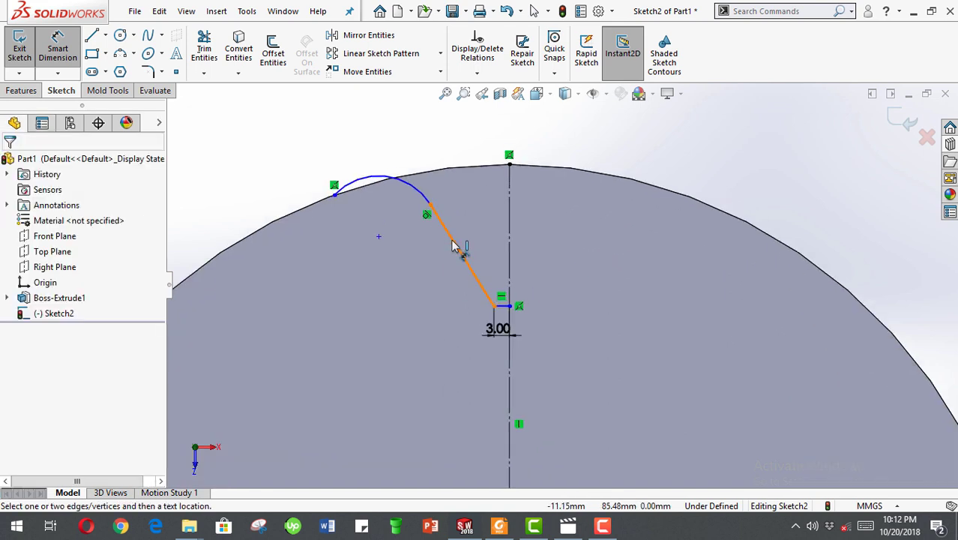
key(Escape)
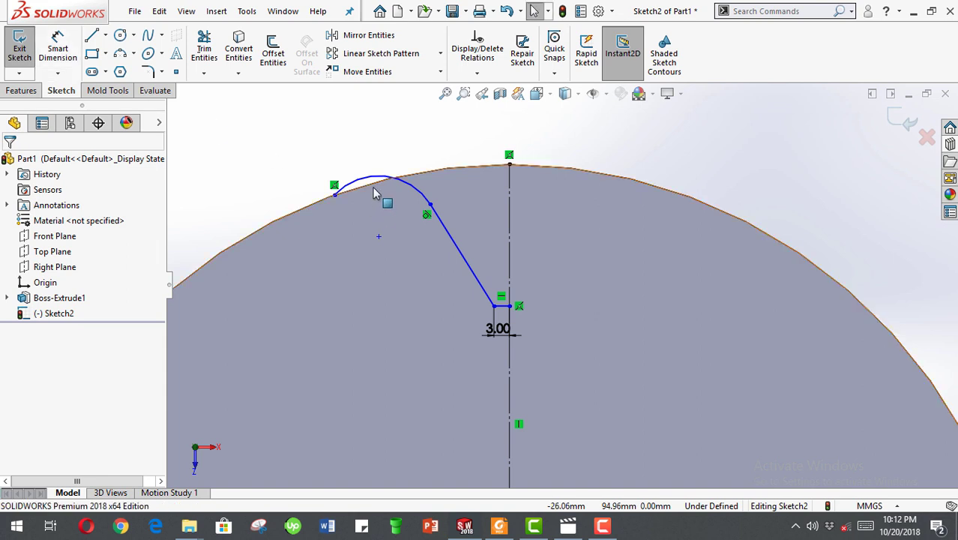
click(377, 180)
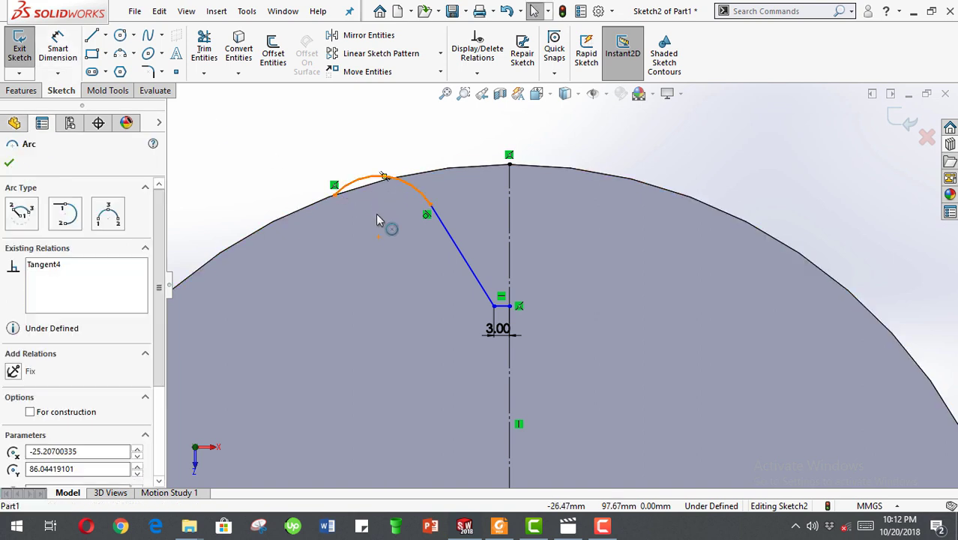
Move the arc–line junction down and set the arc's rim end 15 mm from the centreline.
key(Escape)
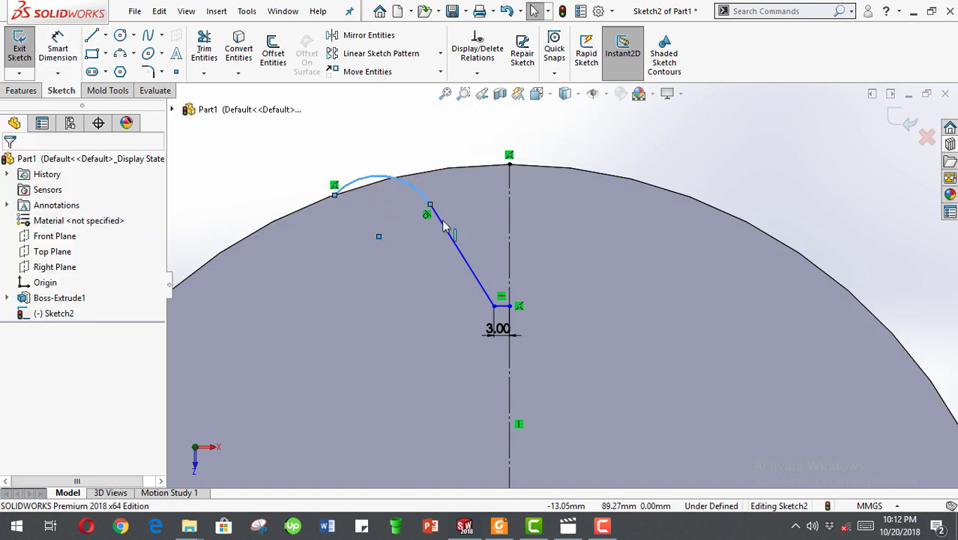
drag(429, 204, 435, 245)
click(344, 139)
key(d)
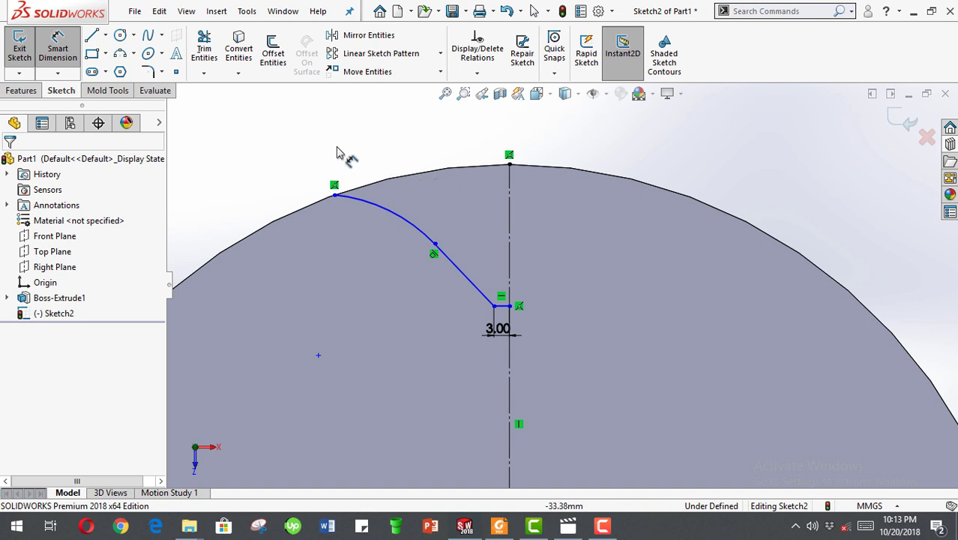
click(508, 165)
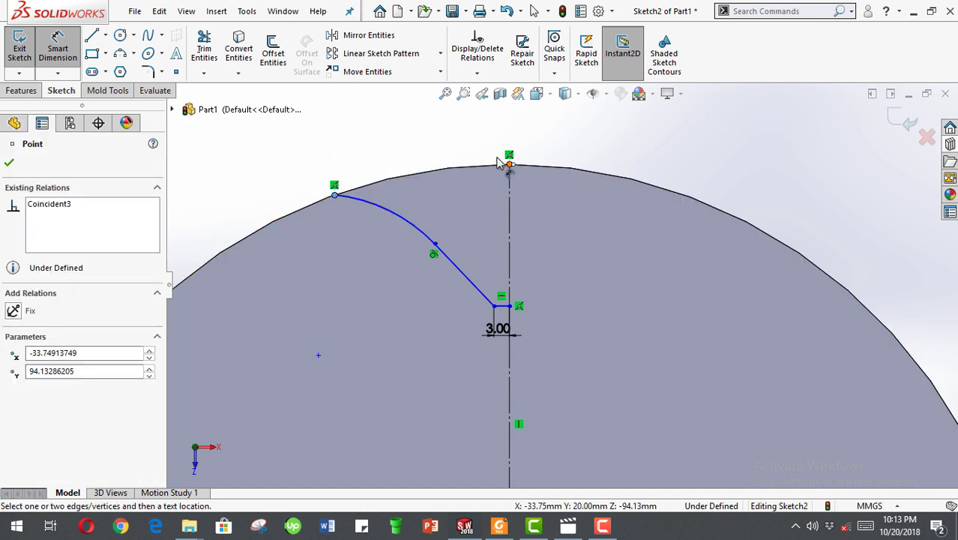
click(491, 131)
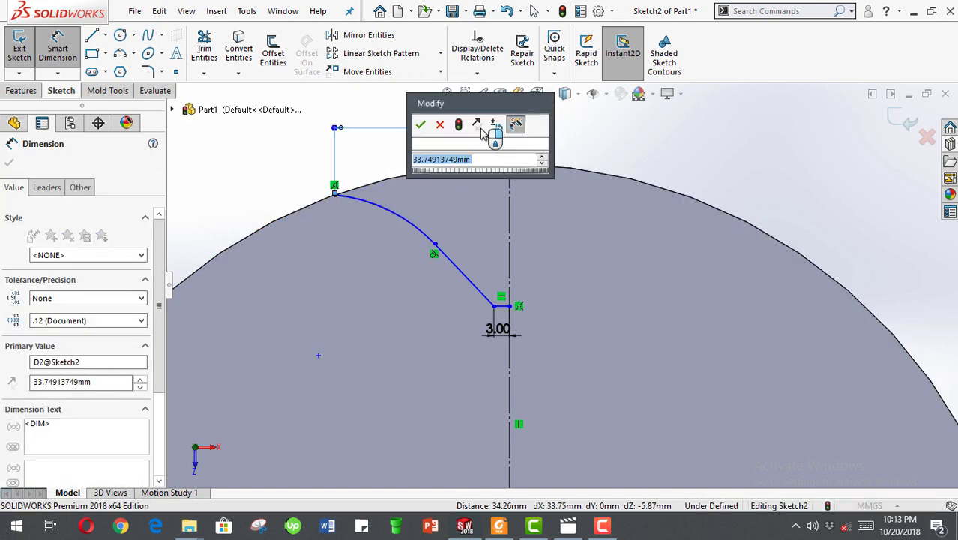
text(15)
key(Return)
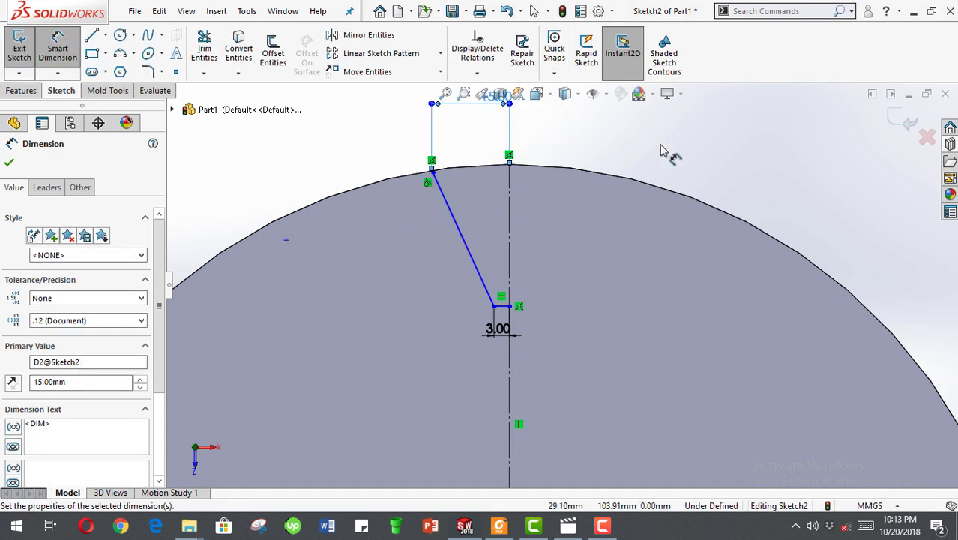
click(661, 150)
scroll(453, 240, down, 2)
Dimension the slanted line's vertical height to 11 mm.
click(472, 263)
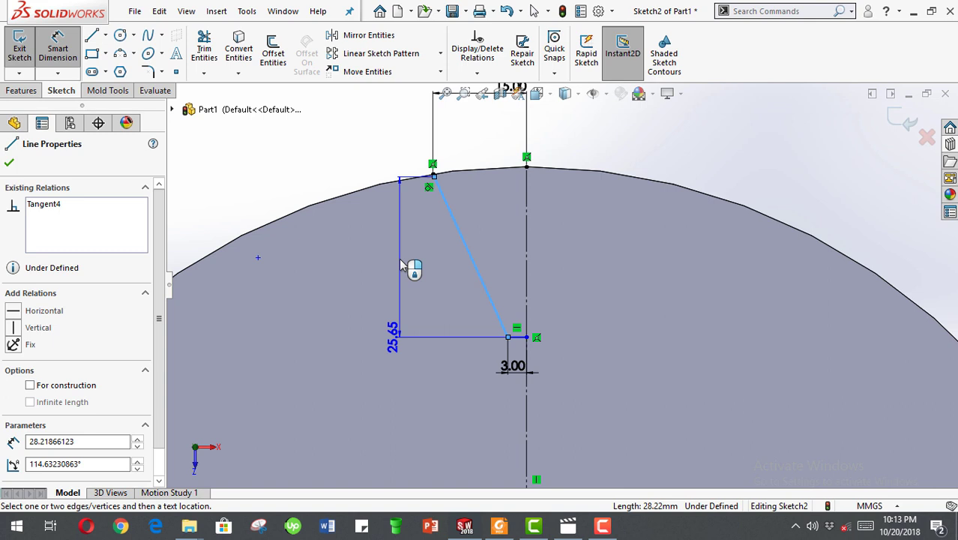
click(403, 266)
text(11)
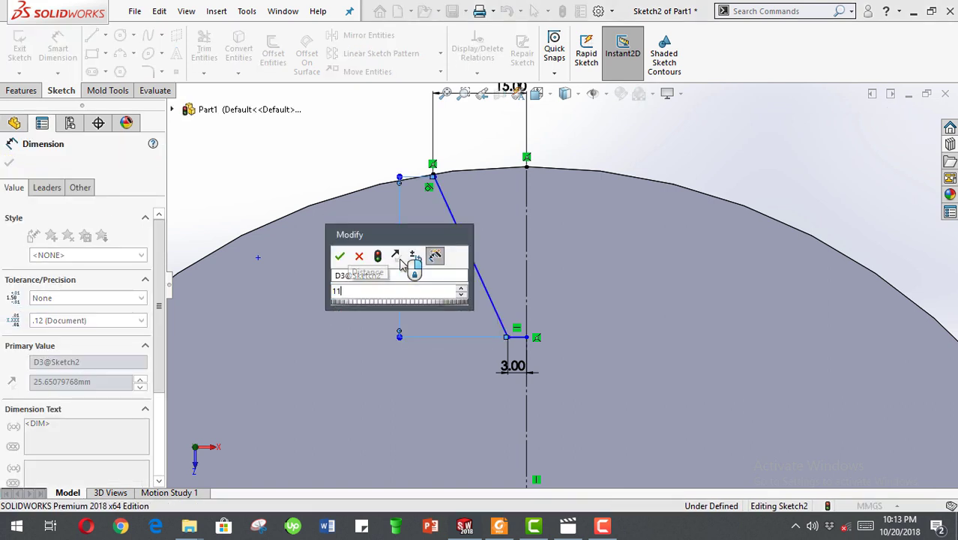
key(Return)
click(645, 239)
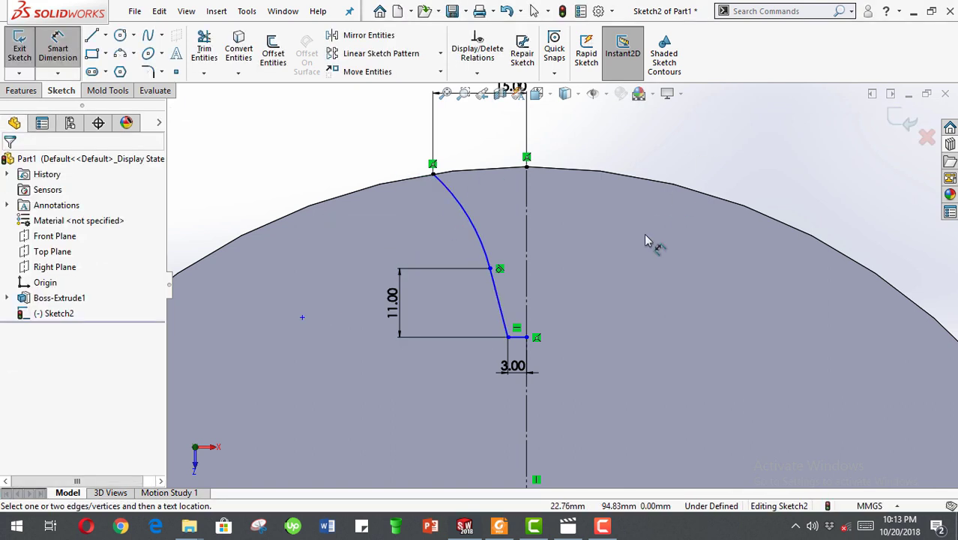
click(58, 49)
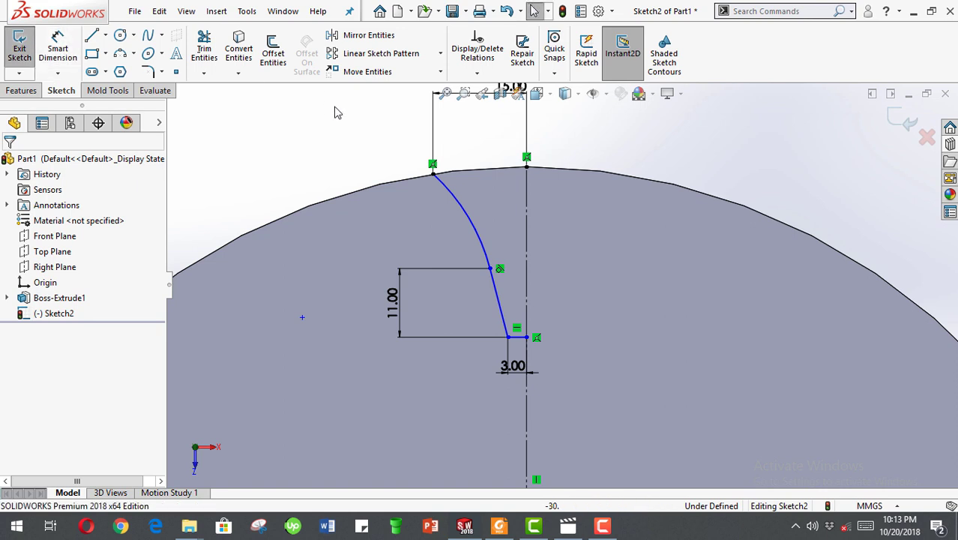
Mirror the arc, slanted line and short line about the vertical centreline.
scroll(526, 296, up, 1)
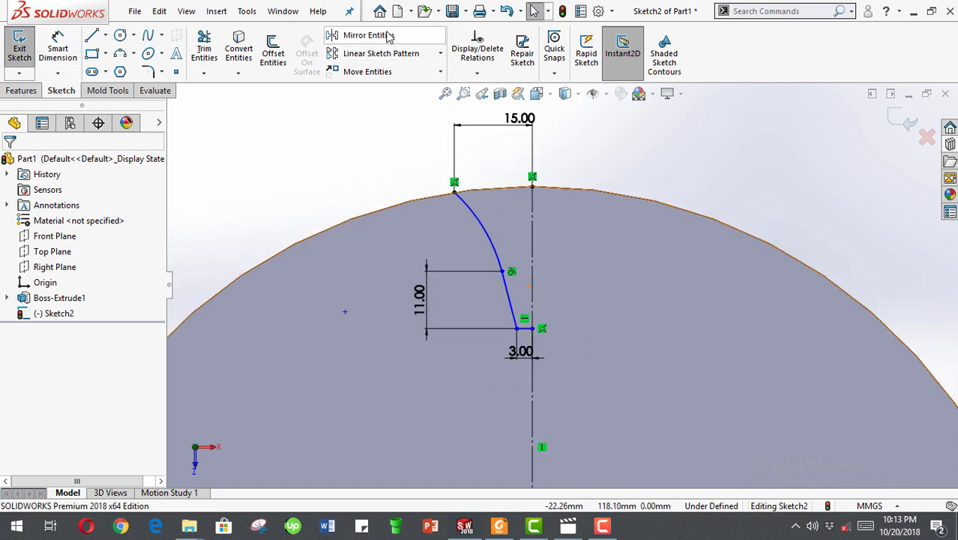
click(389, 37)
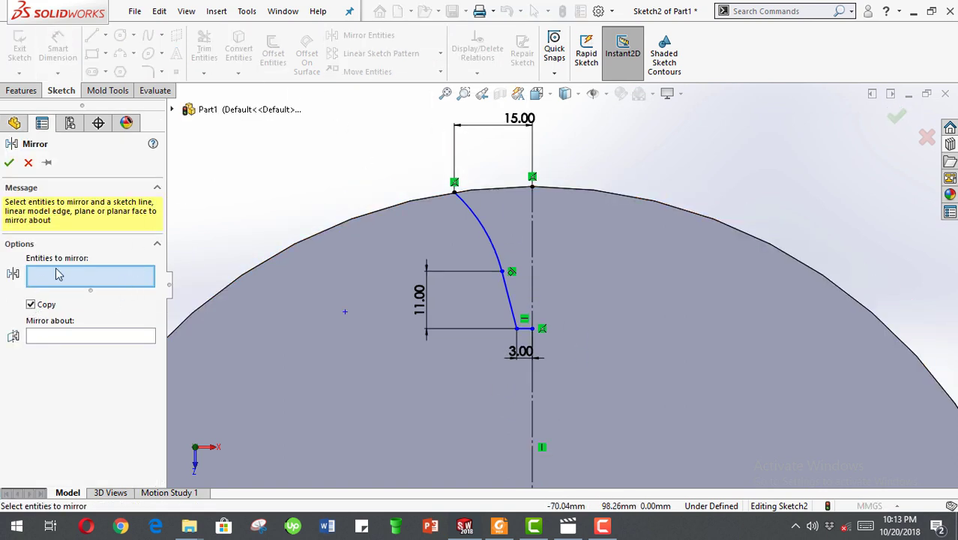
click(495, 241)
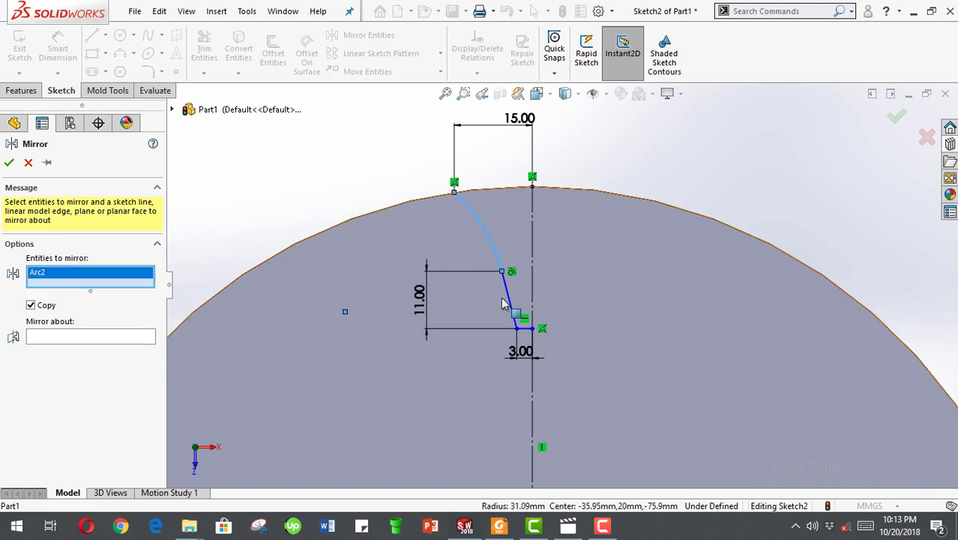
click(513, 309)
click(525, 335)
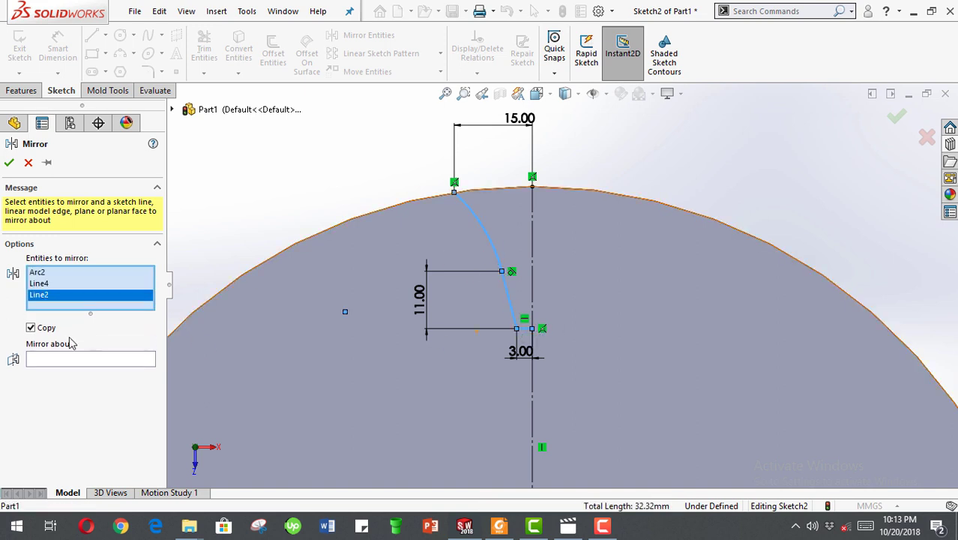
click(75, 357)
click(532, 258)
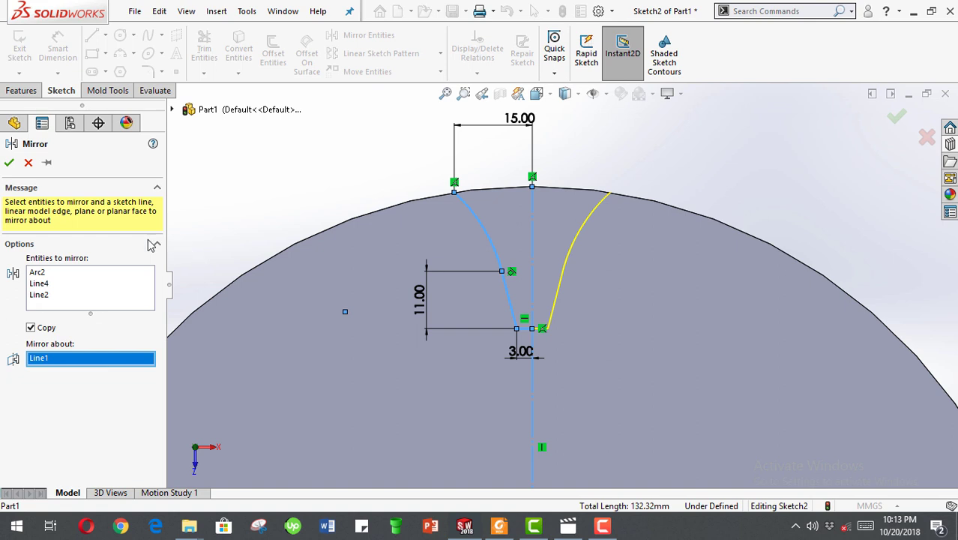
click(9, 162)
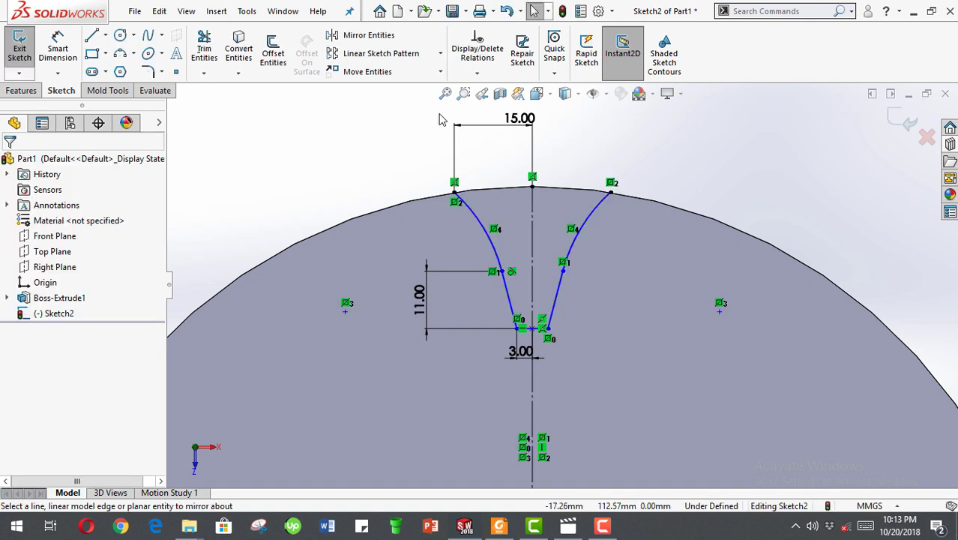
Convert the disc's outer edge into the sketch with Convert Entities.
click(245, 62)
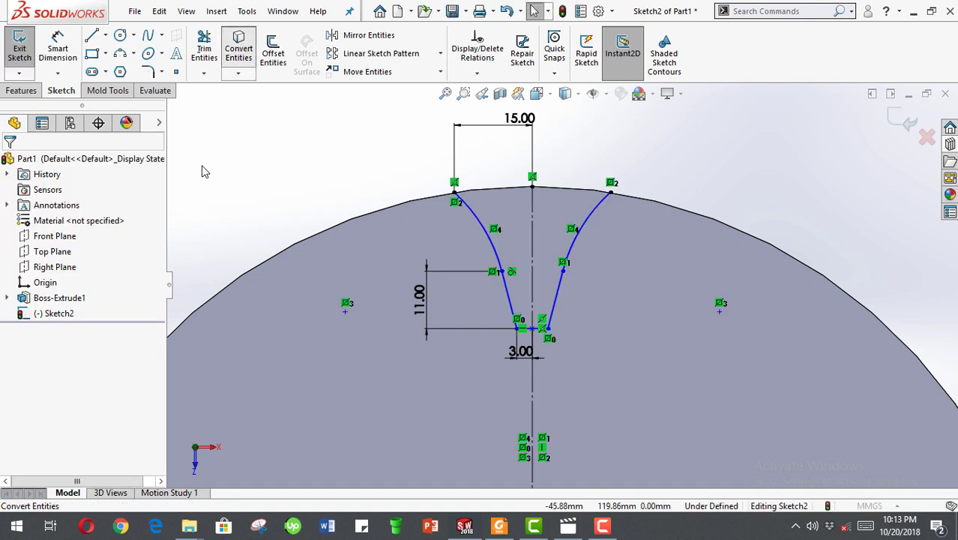
click(294, 278)
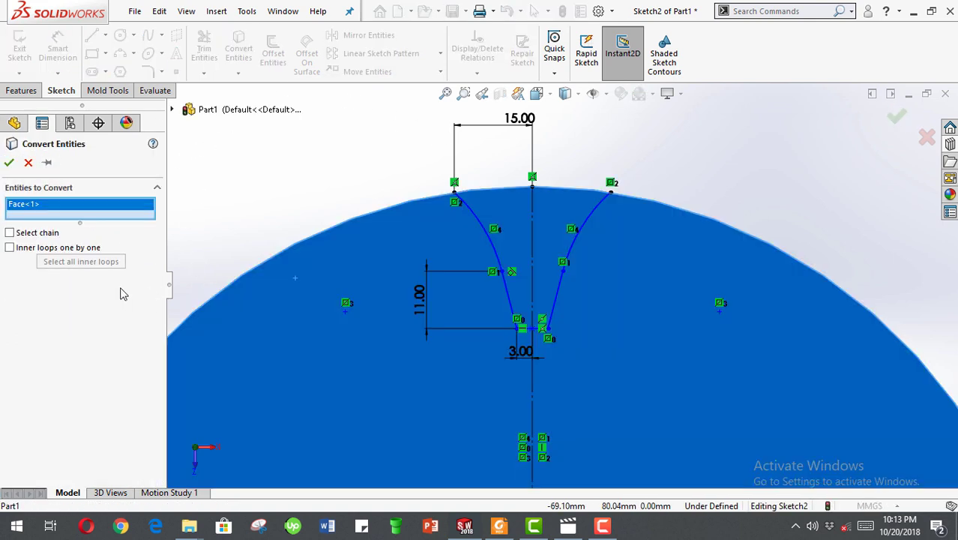
click(9, 161)
click(204, 51)
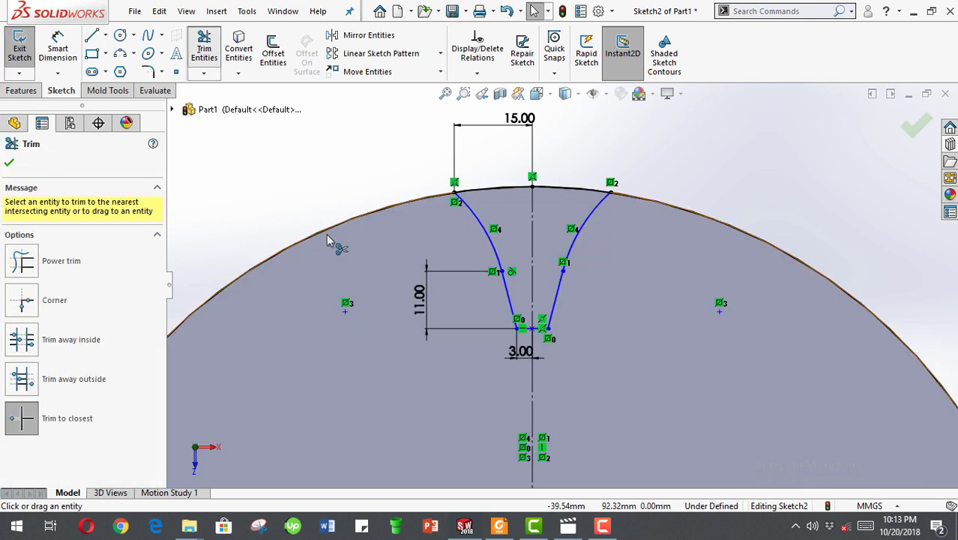
click(10, 164)
Set the left arc's radius to 26 mm.
key(d)
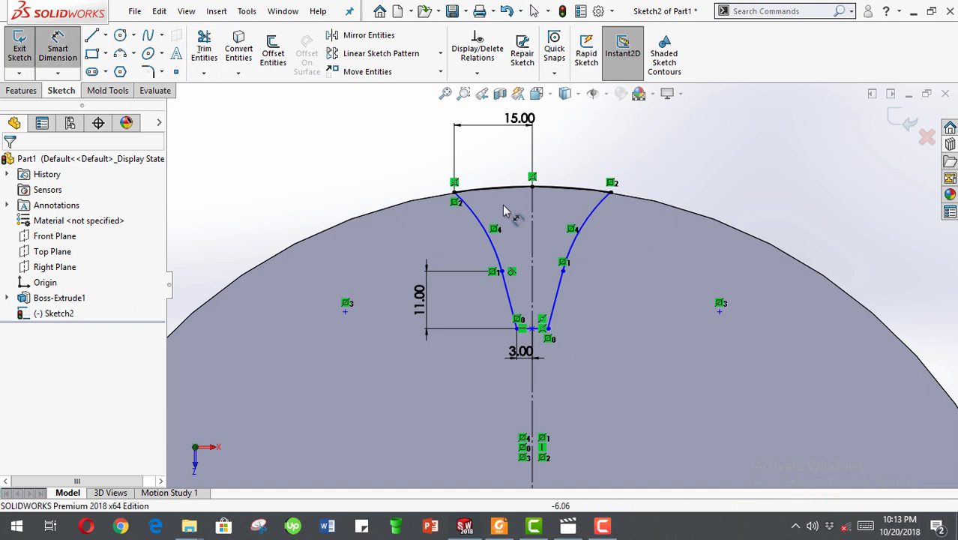
click(489, 224)
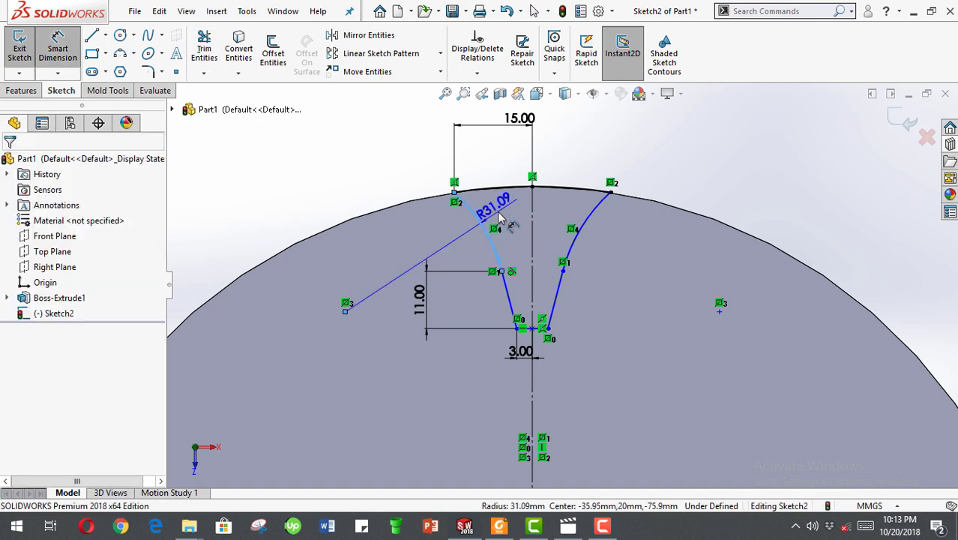
click(501, 216)
text(26)
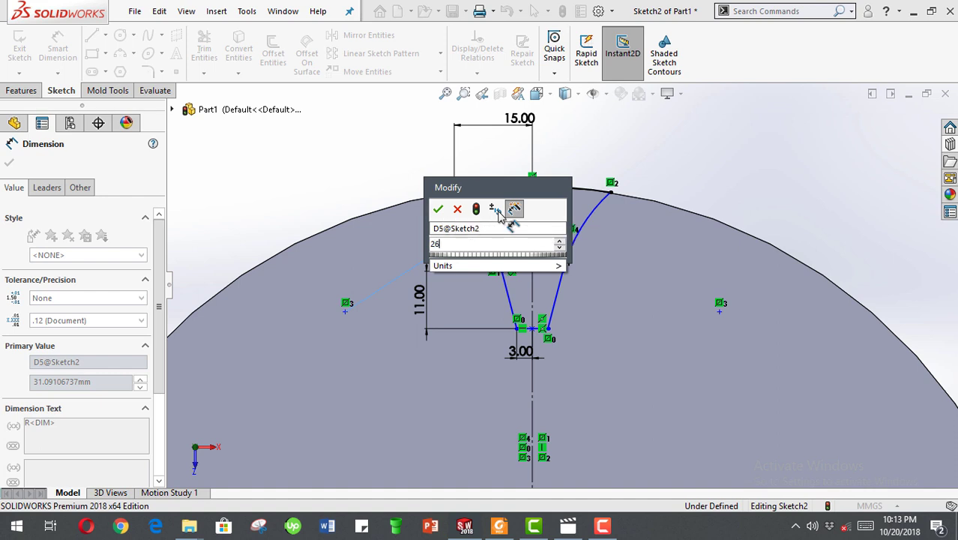
key(Return)
click(776, 203)
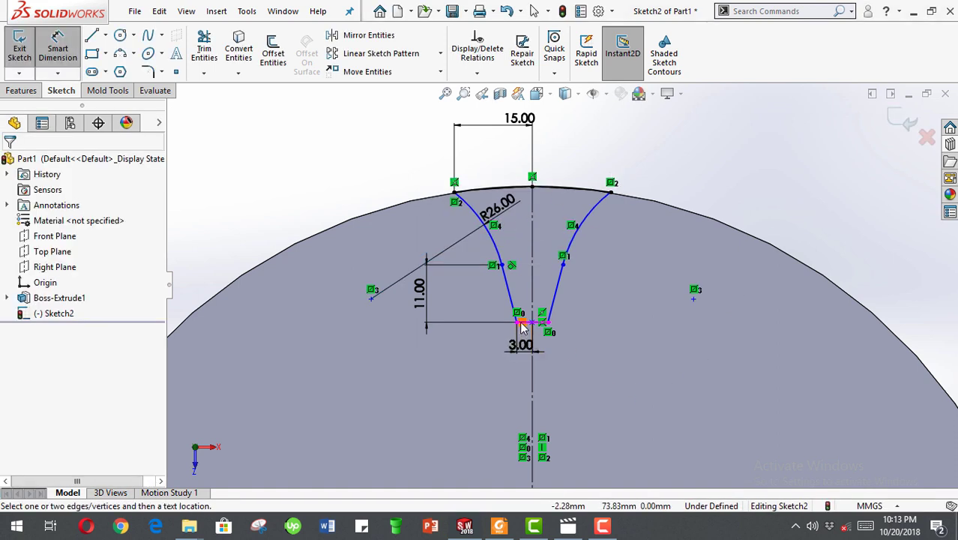
scroll(547, 336, down, 3)
Dimension the gap's bottom line 75 mm from the disc centre.
click(552, 311)
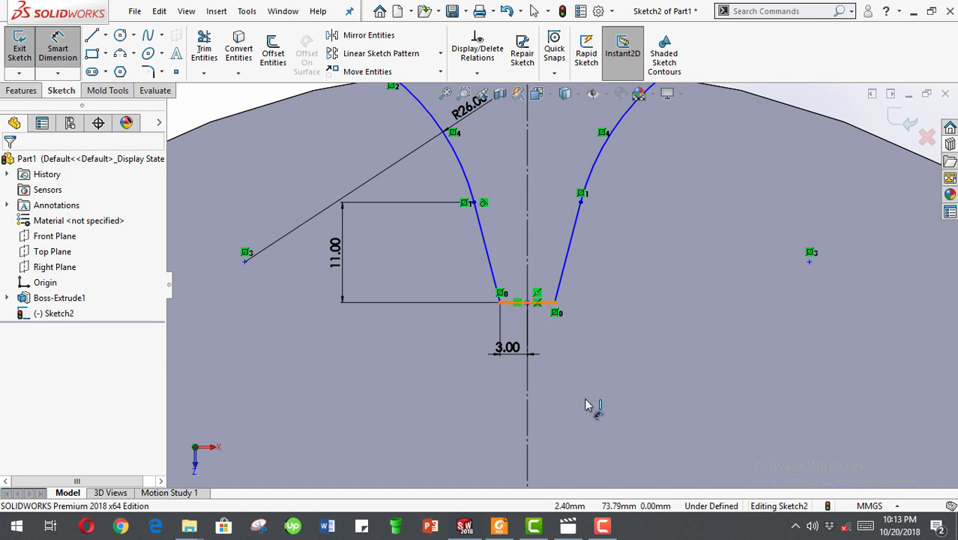
scroll(588, 403, up, 5)
drag(555, 335, 554, 482)
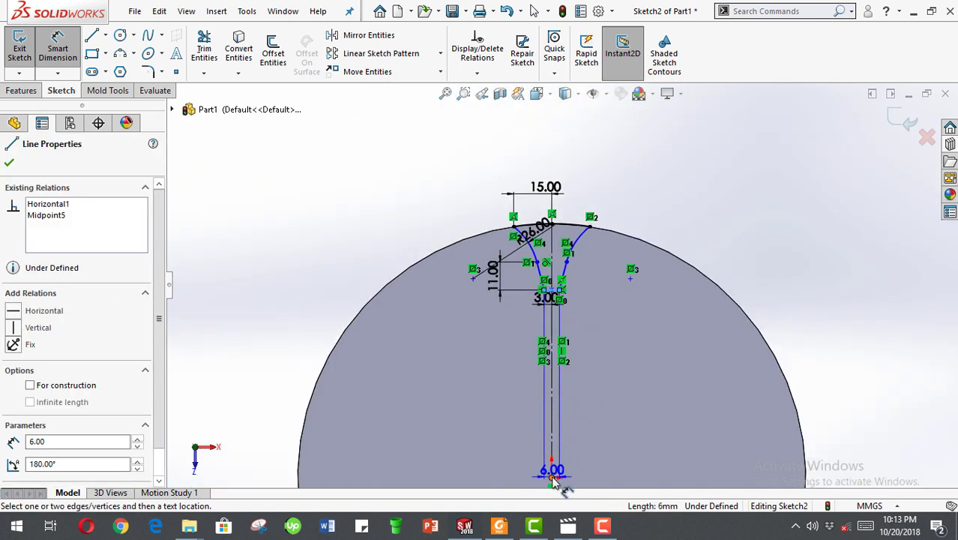
click(552, 479)
click(584, 290)
click(606, 440)
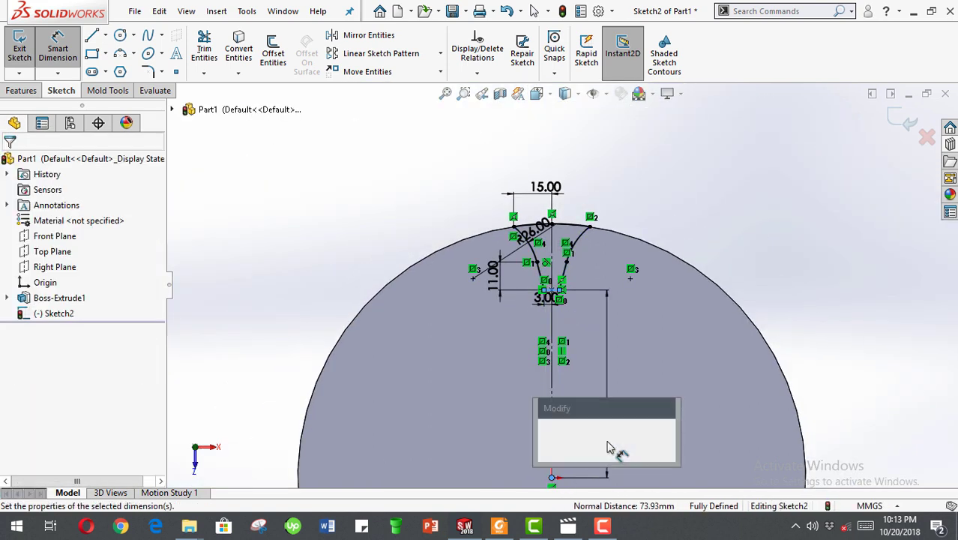
text(10)
key(Return)
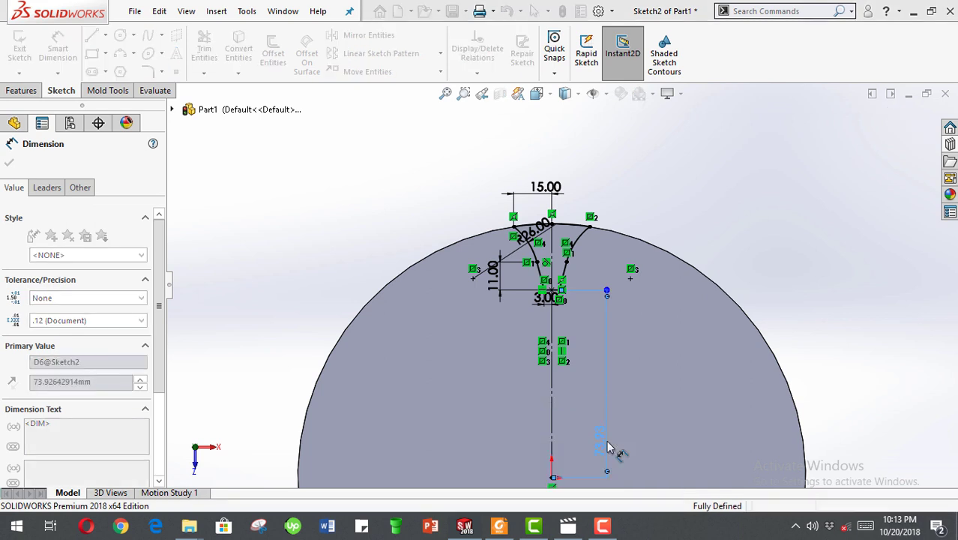
click(708, 195)
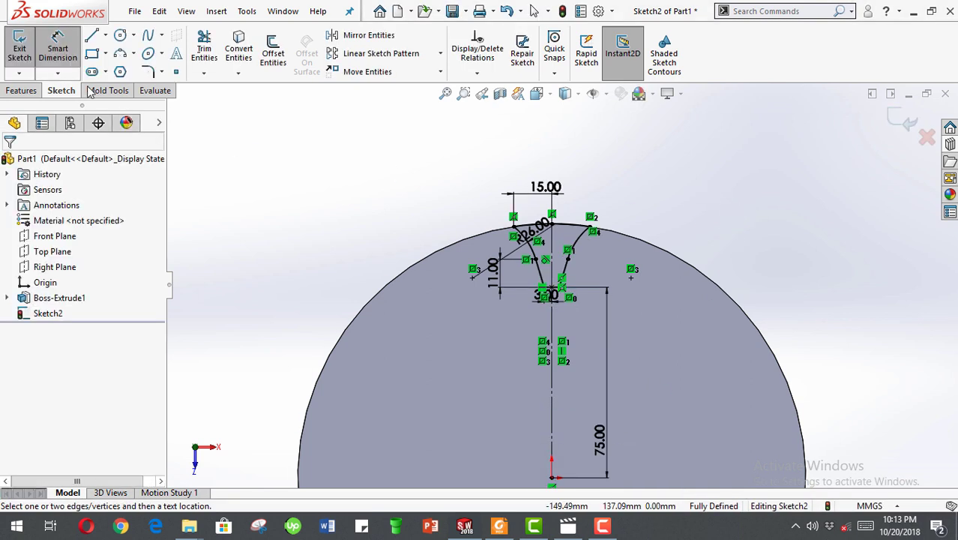
click(21, 90)
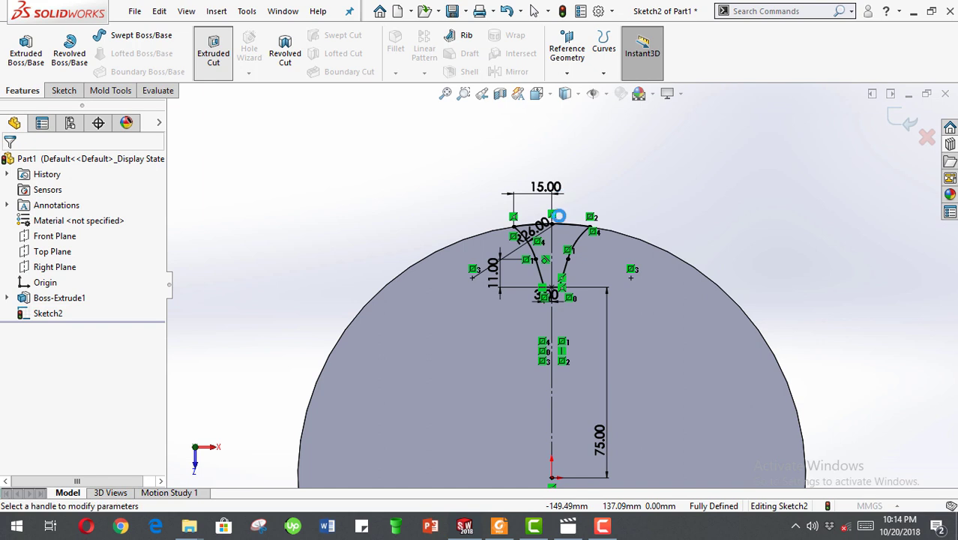
Extruded Cut the tooth-gap profile Through All, notching the disc's rim.
click(213, 48)
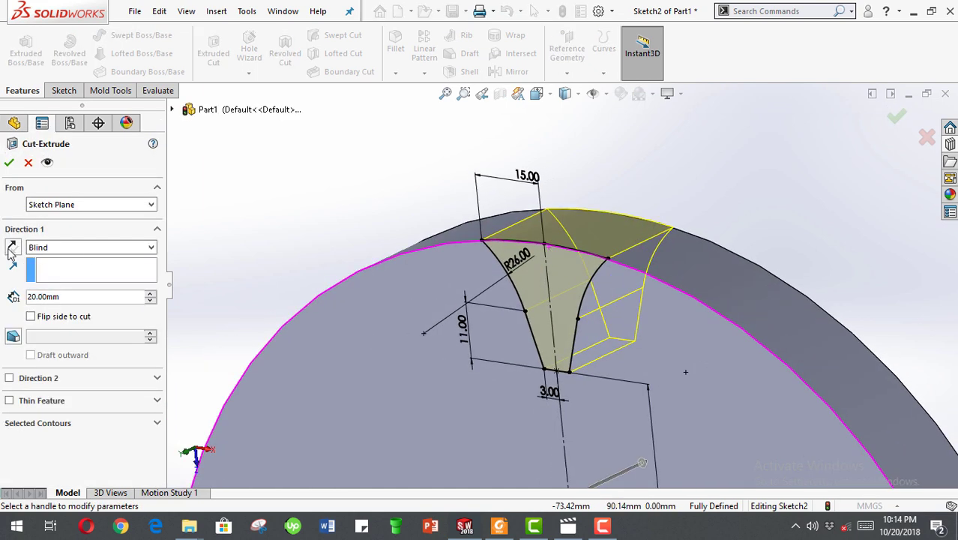
click(45, 248)
click(46, 268)
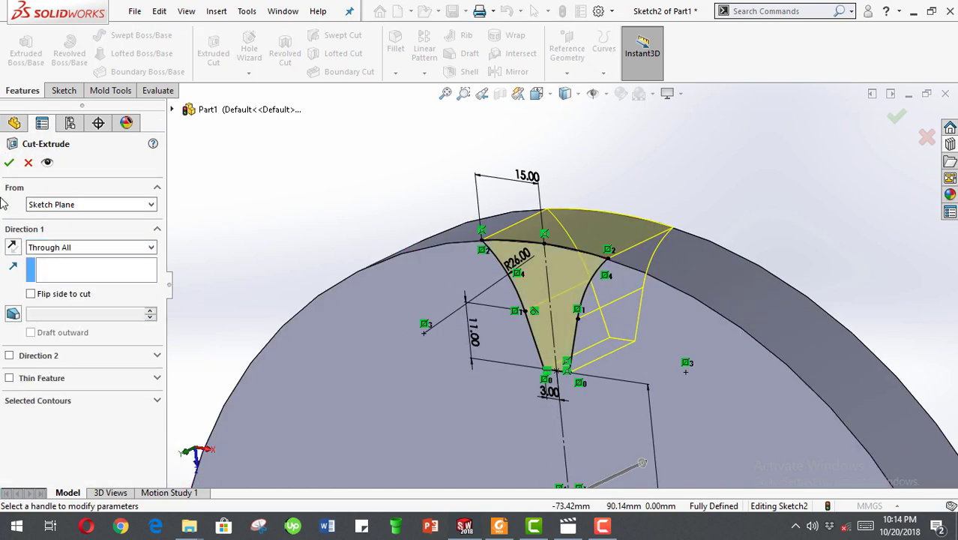
click(9, 163)
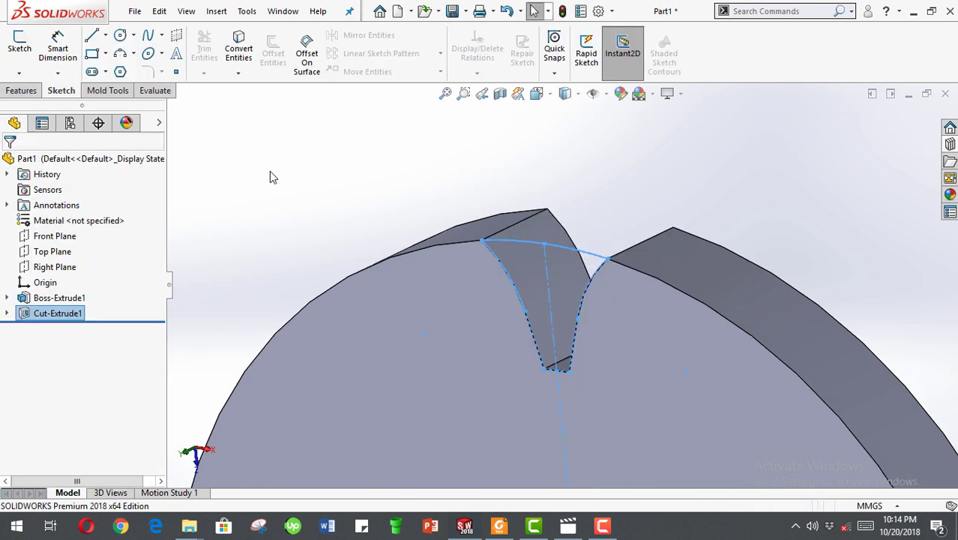
middle_drag(270, 172, 372, 234)
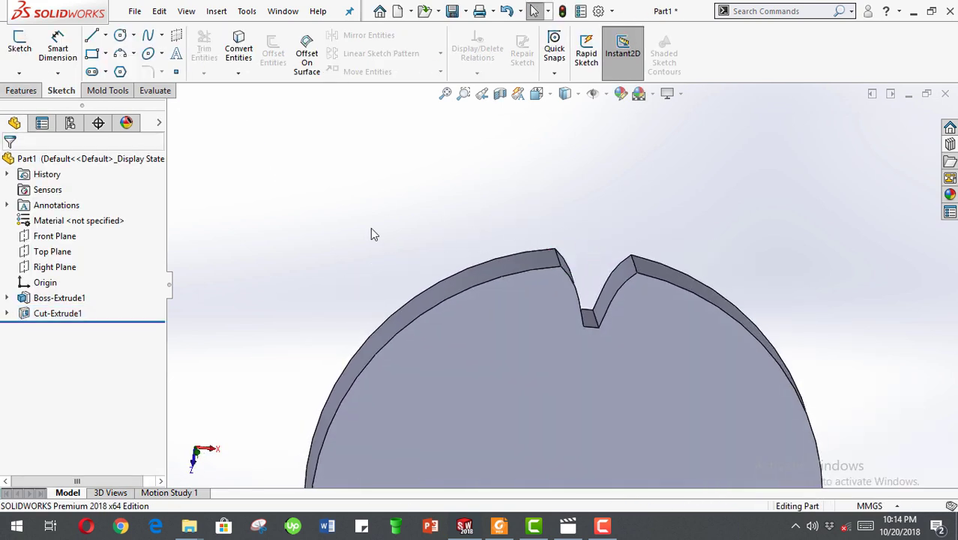
click(20, 91)
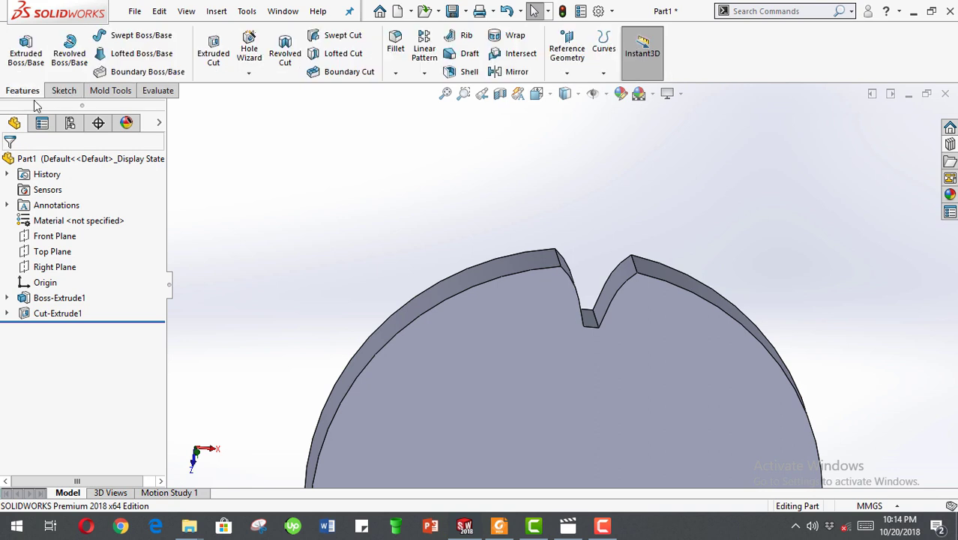
Start a circular pattern of Cut-Extrude1 using the disc face as the axis.
click(423, 72)
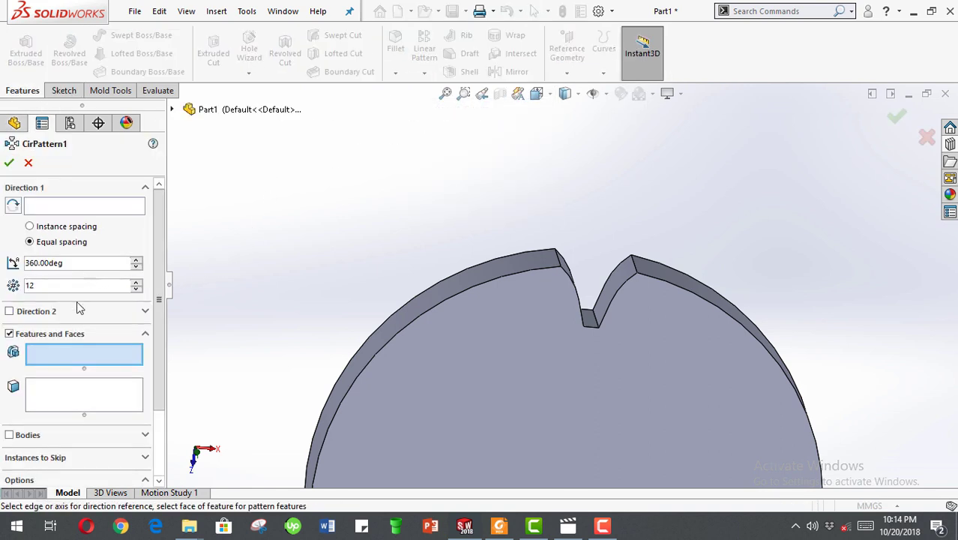
middle_drag(641, 293, 577, 271)
click(577, 274)
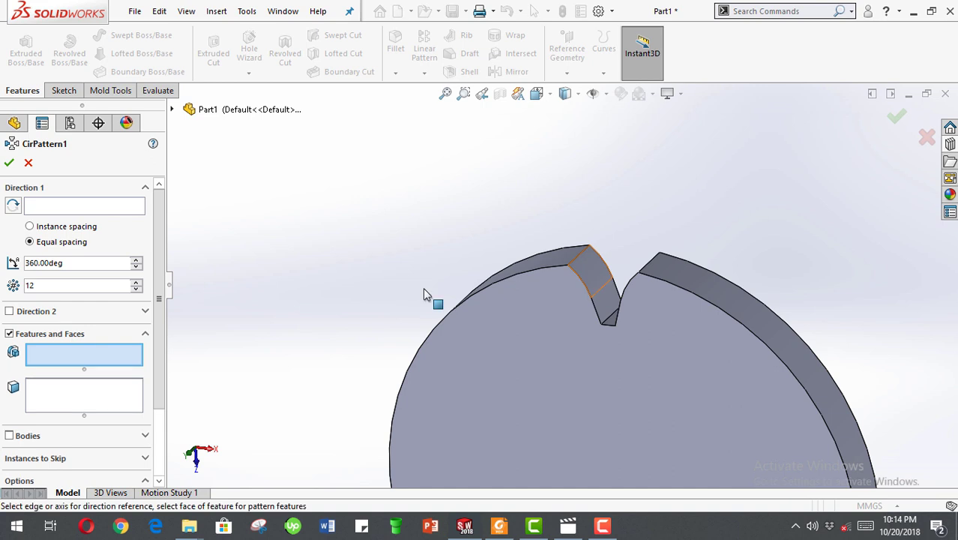
click(65, 210)
scroll(468, 408, up, 3)
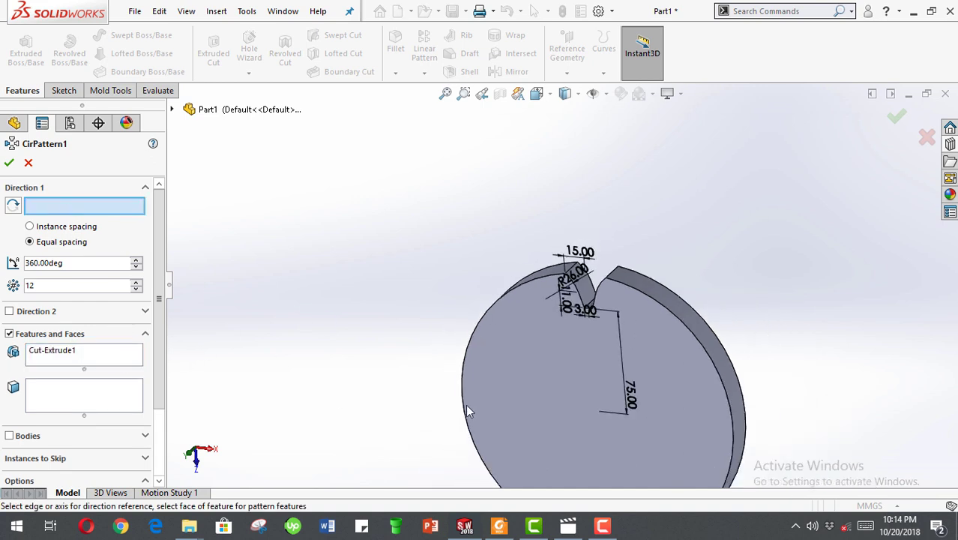
click(467, 408)
middle_drag(352, 265, 383, 222)
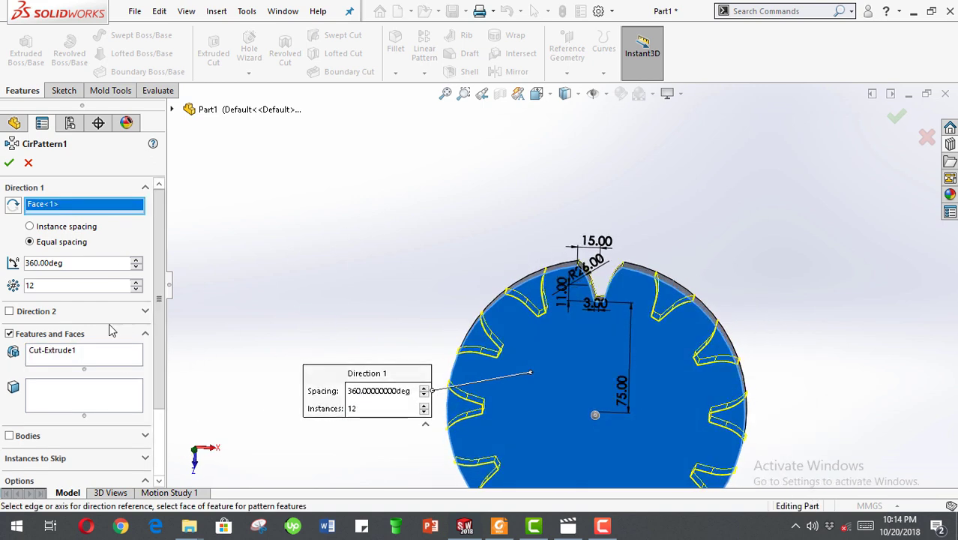
Set the pattern to 18 equally spaced instances over 360° and confirm.
click(137, 282)
click(137, 283)
click(138, 283)
click(138, 282)
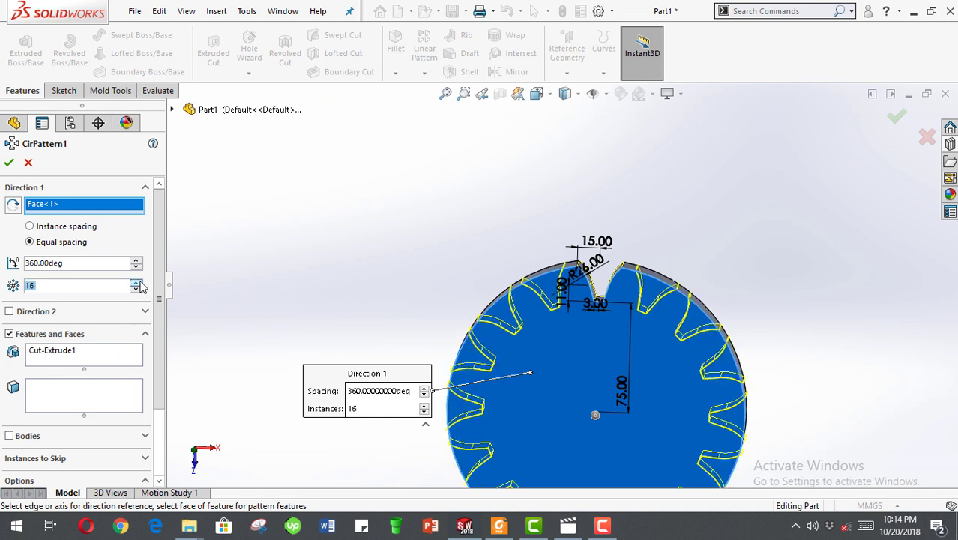
click(138, 282)
click(138, 283)
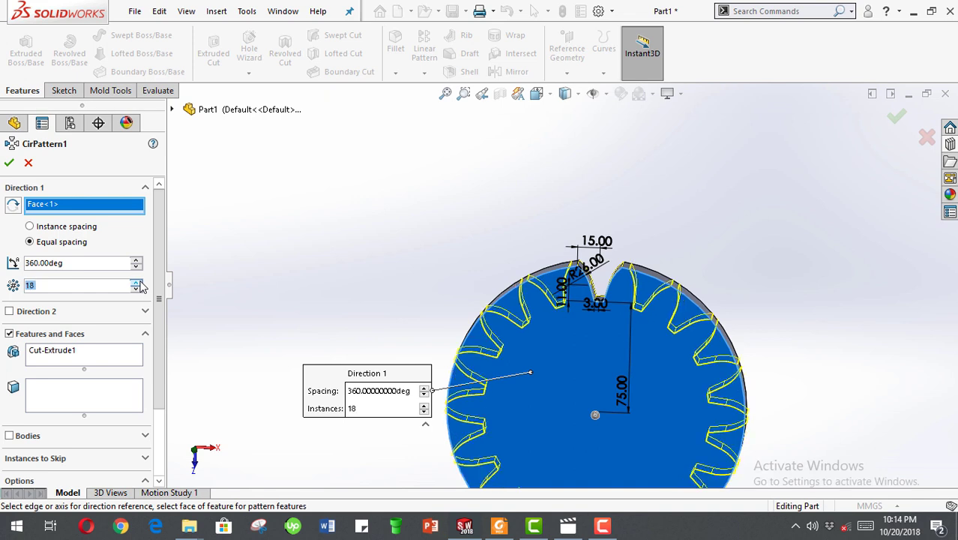
click(9, 162)
scroll(501, 278, up, 3)
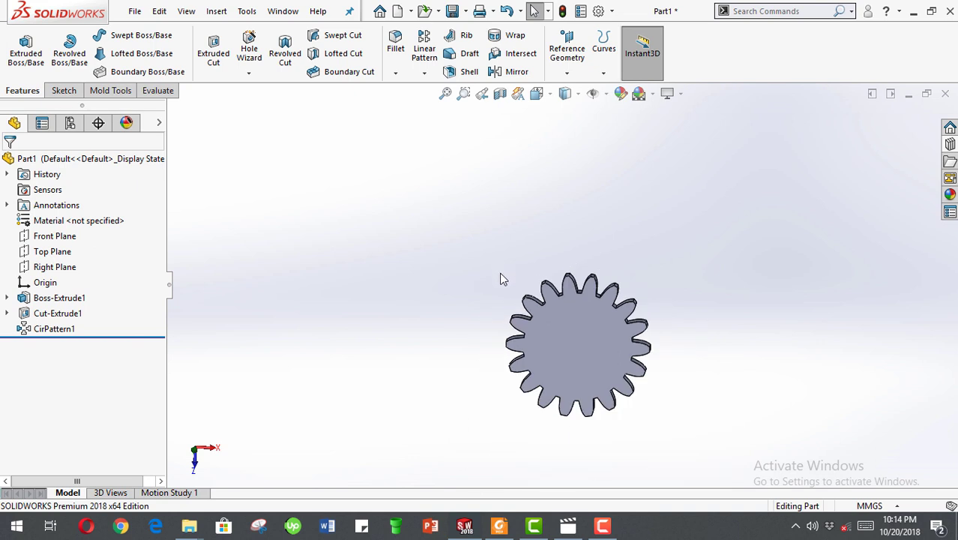
middle_drag(500, 278, 697, 288)
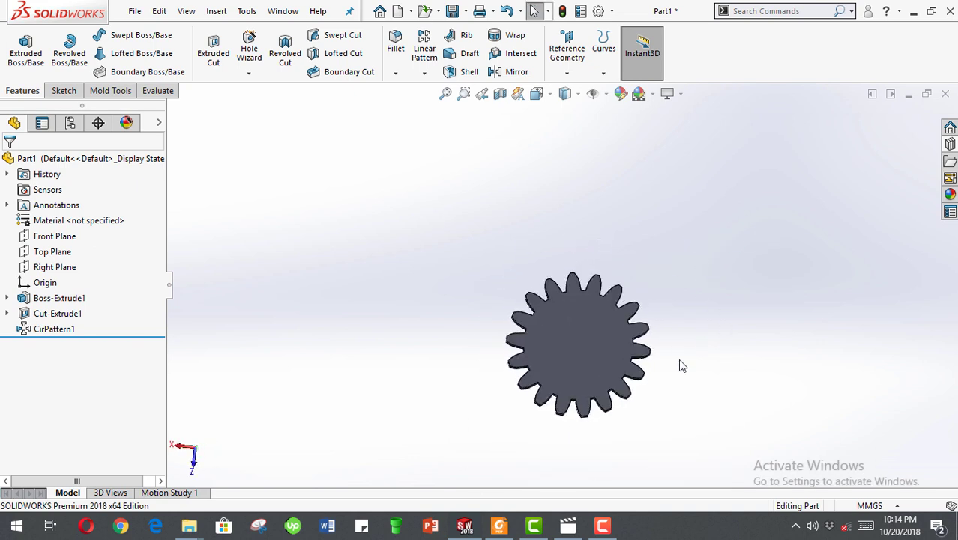
scroll(555, 367, up, 3)
scroll(592, 285, down, 5)
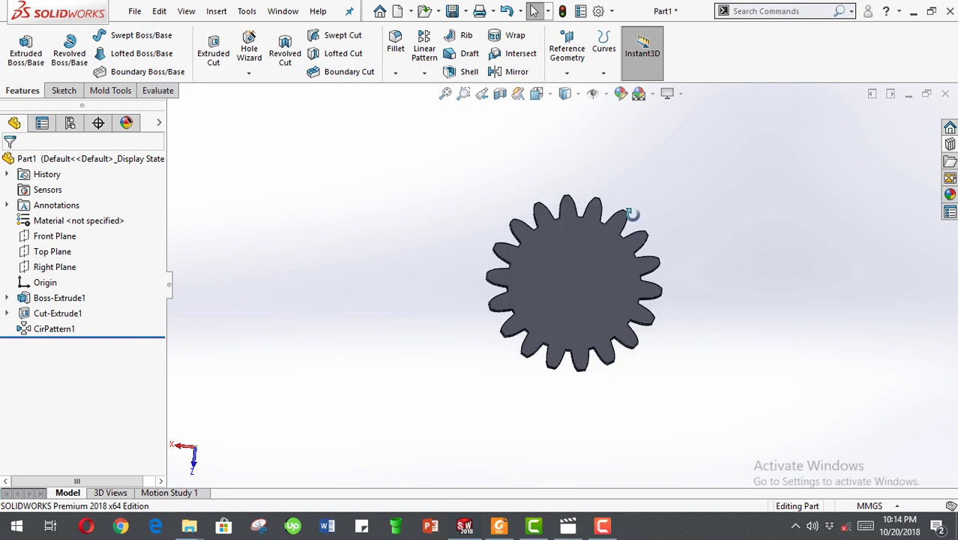
middle_drag(633, 214, 631, 209)
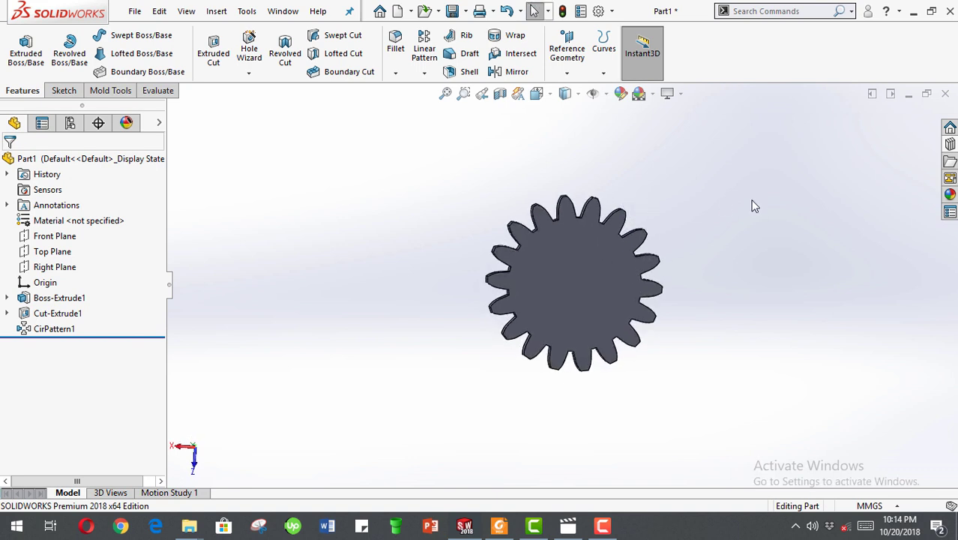